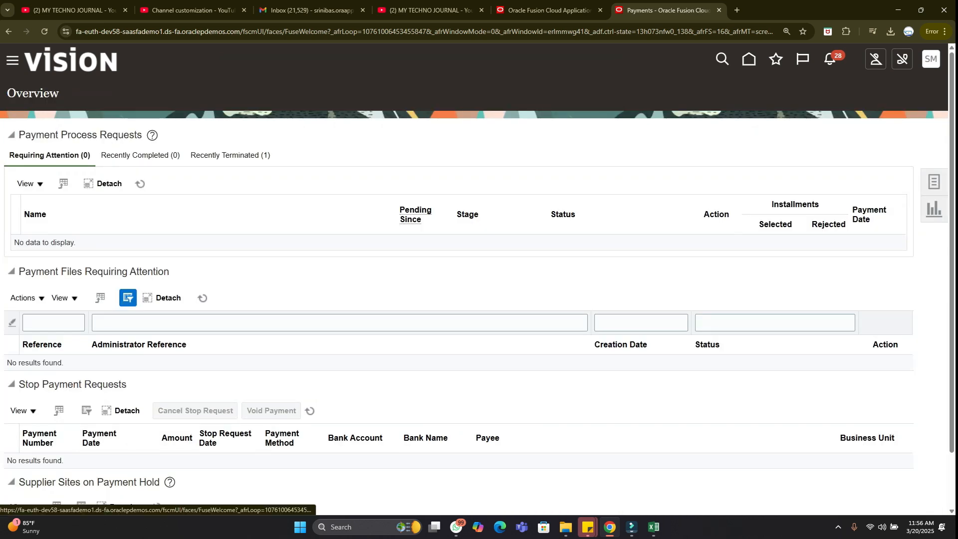
Start a new payment process request and name it TEST2PPR.
left_click(934, 182)
left_click(872, 102)
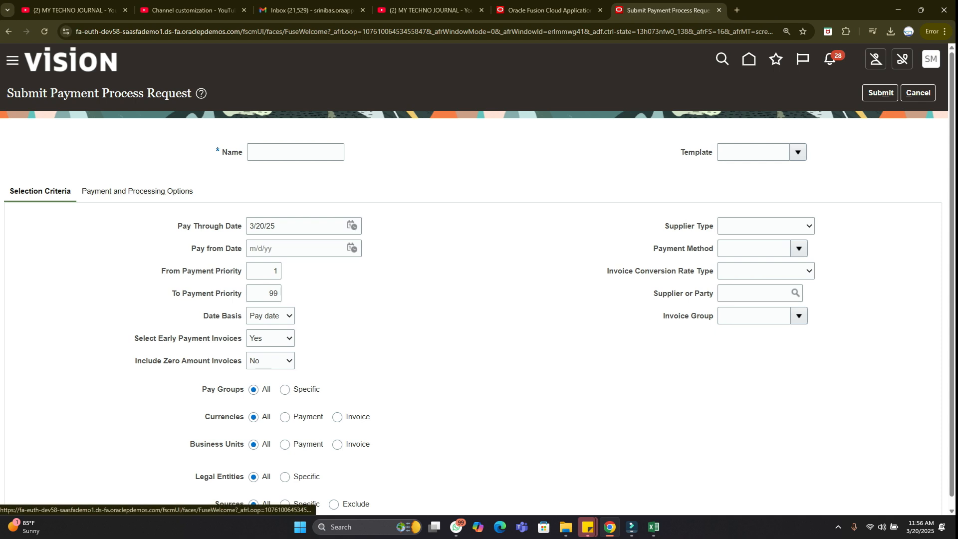
left_click(137, 192)
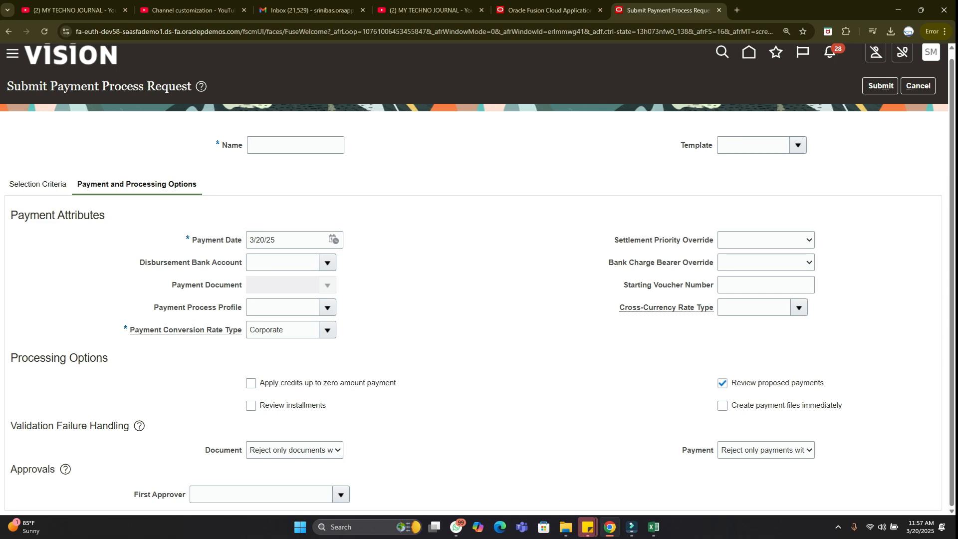
left_click(296, 145)
type("TEST2PPR")
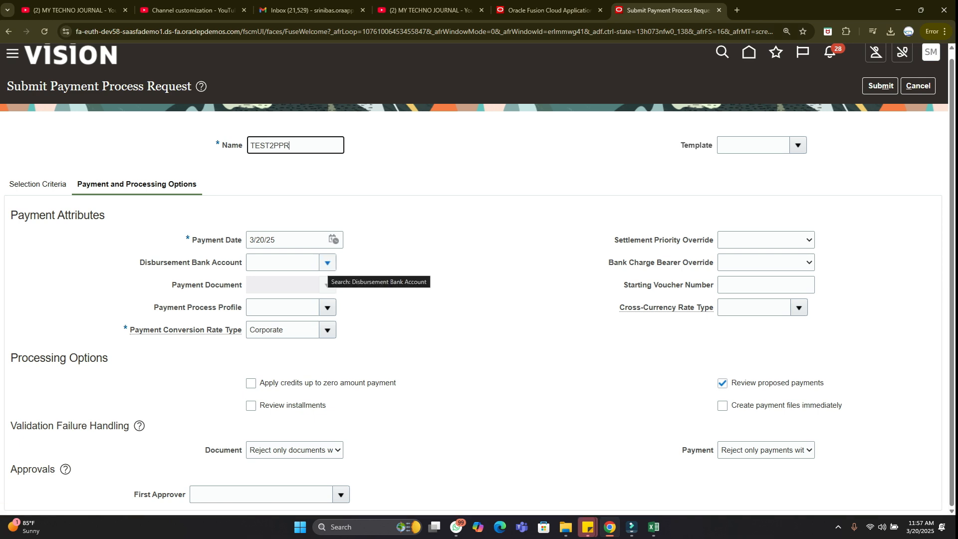
Restrict the request's selection criteria by invoice business unit to US1 Business Unit.
left_click(433, 172)
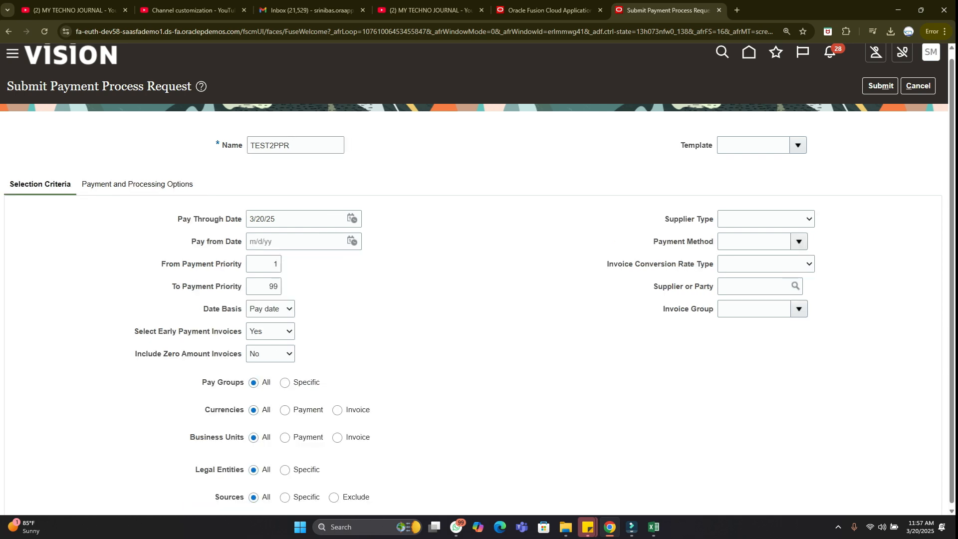
left_click(337, 435)
left_click(300, 466)
left_click(310, 492)
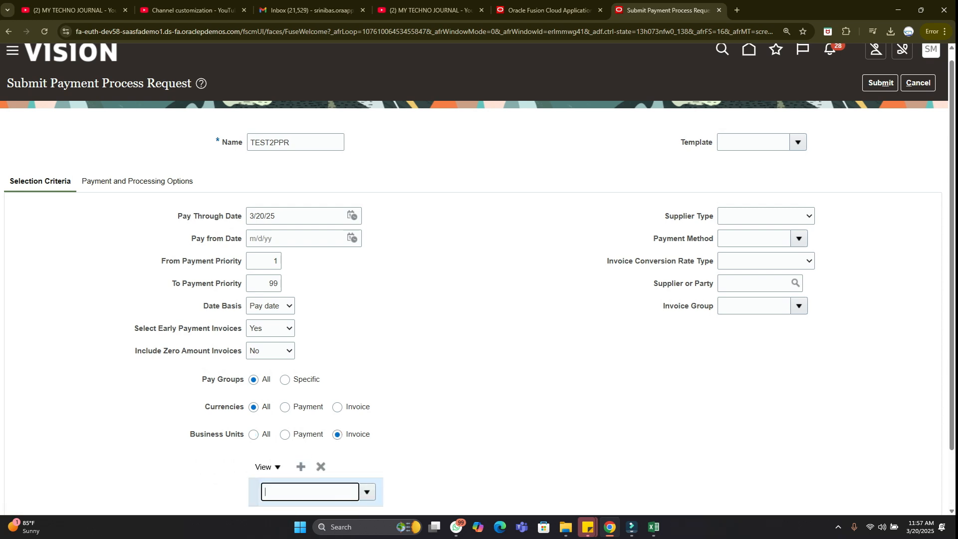
type("US1")
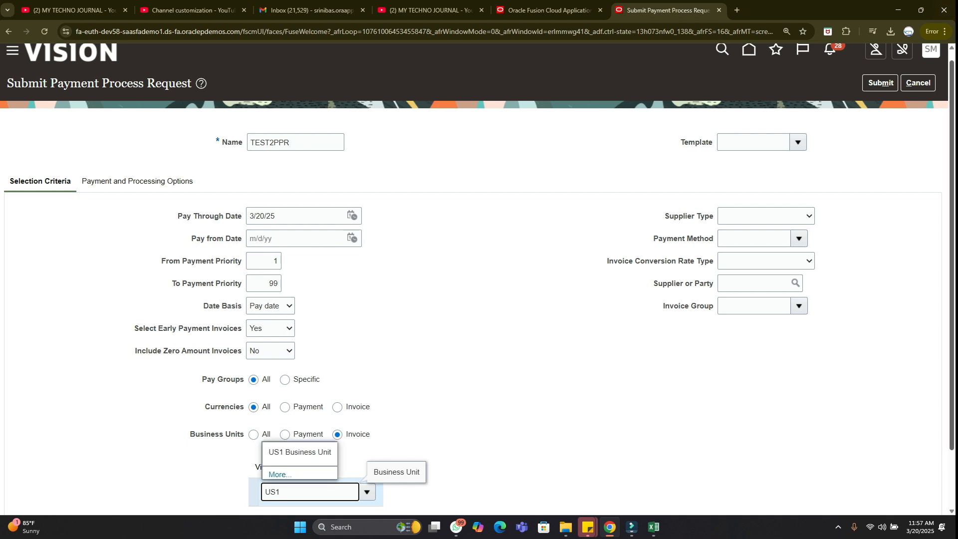
scroll(474, 279, "down", 2)
left_click(300, 385)
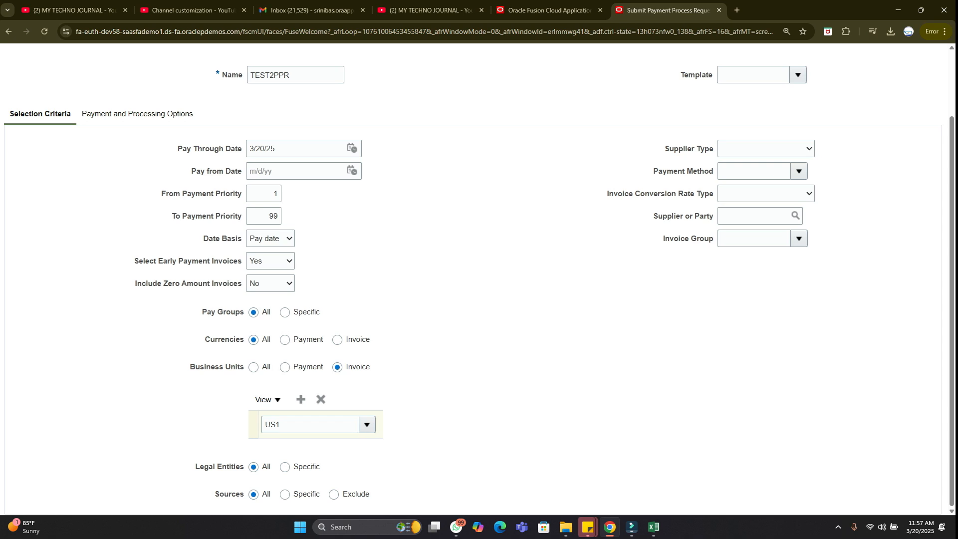
left_click(368, 426)
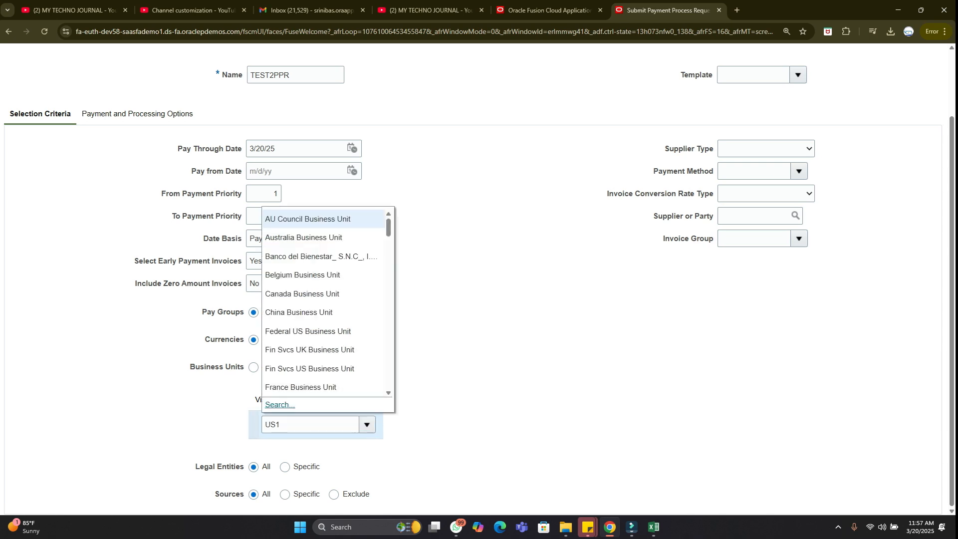
left_click(278, 404)
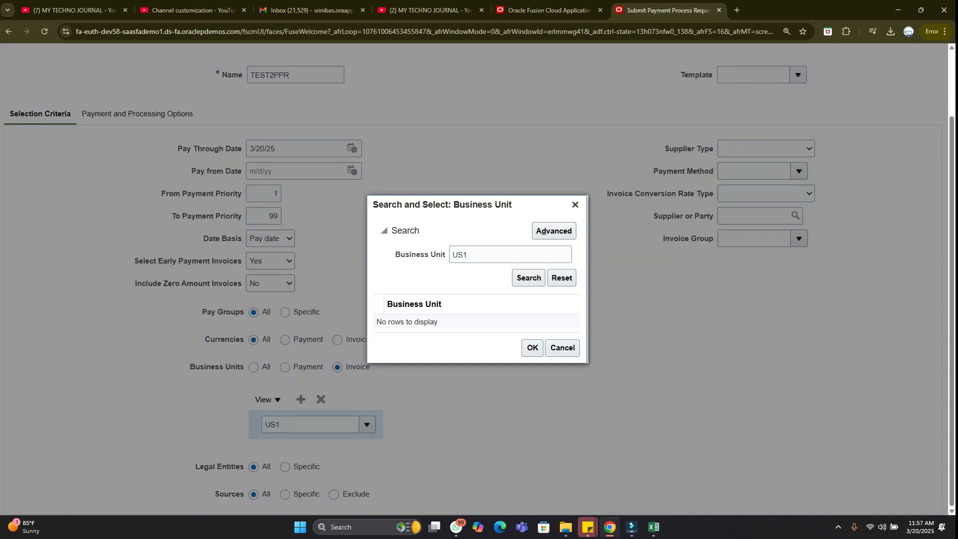
left_click(529, 278)
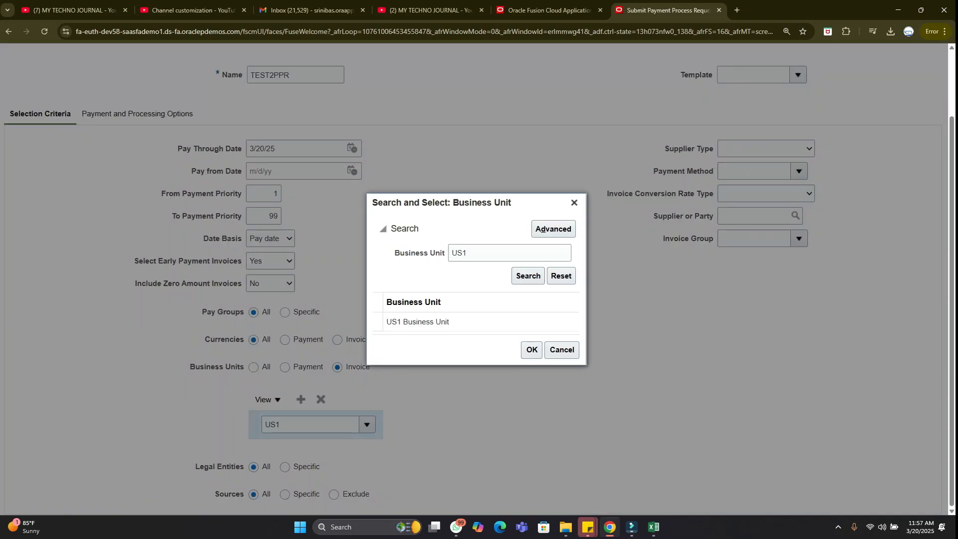
left_click(418, 322)
left_click(531, 349)
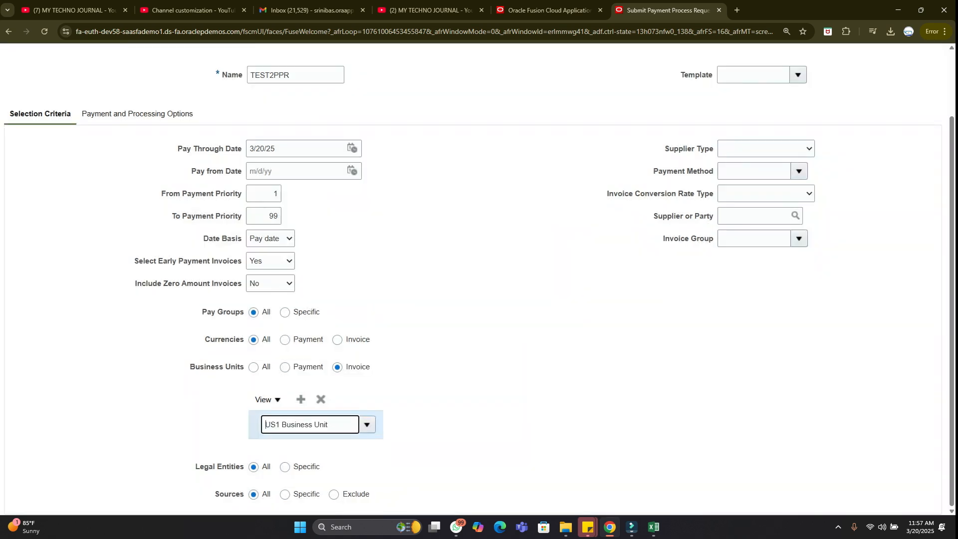
Limit the selection criteria to specific legal entities and add US1 Legal Entity.
left_click(285, 467)
scroll(285, 467, "down", 1)
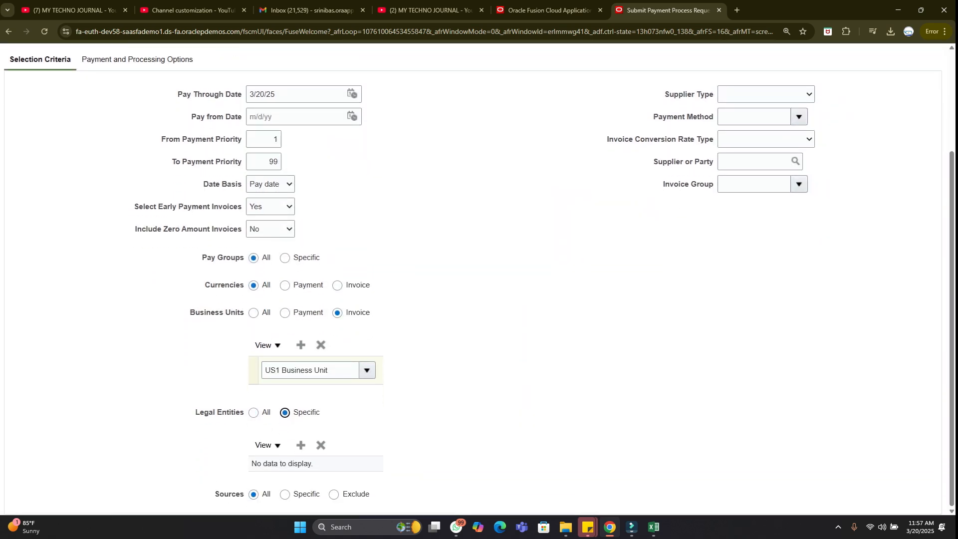
left_click(301, 444)
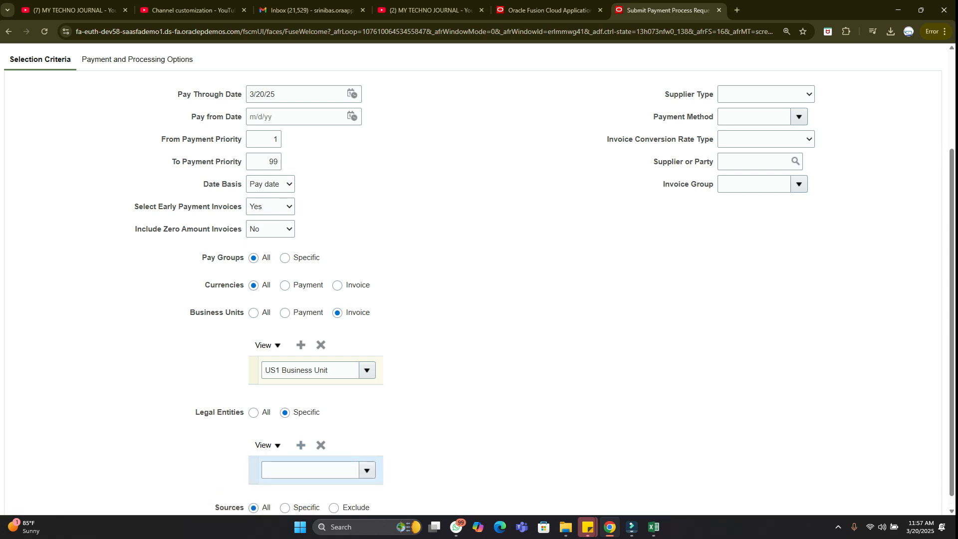
left_click(368, 470)
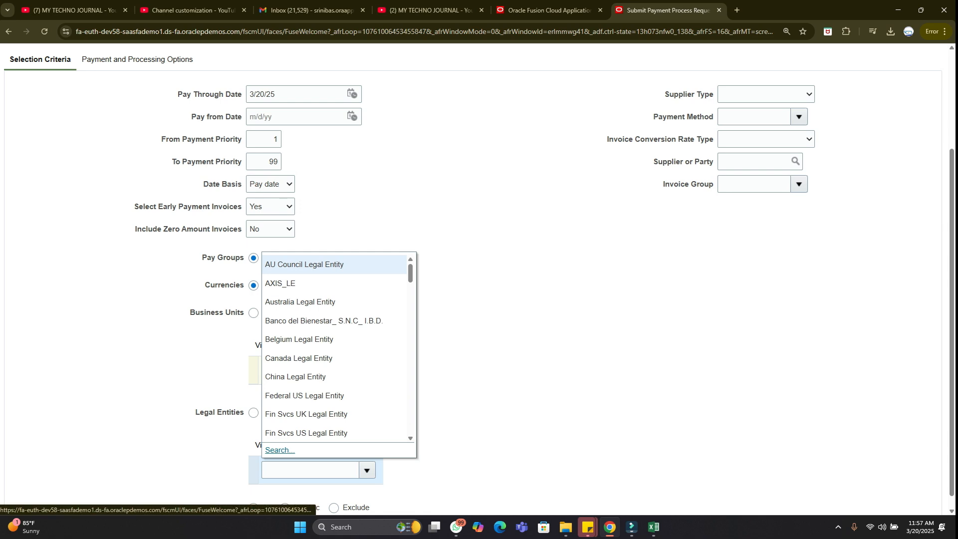
left_click(279, 450)
type("US1")
key("Tab")
left_click(538, 284)
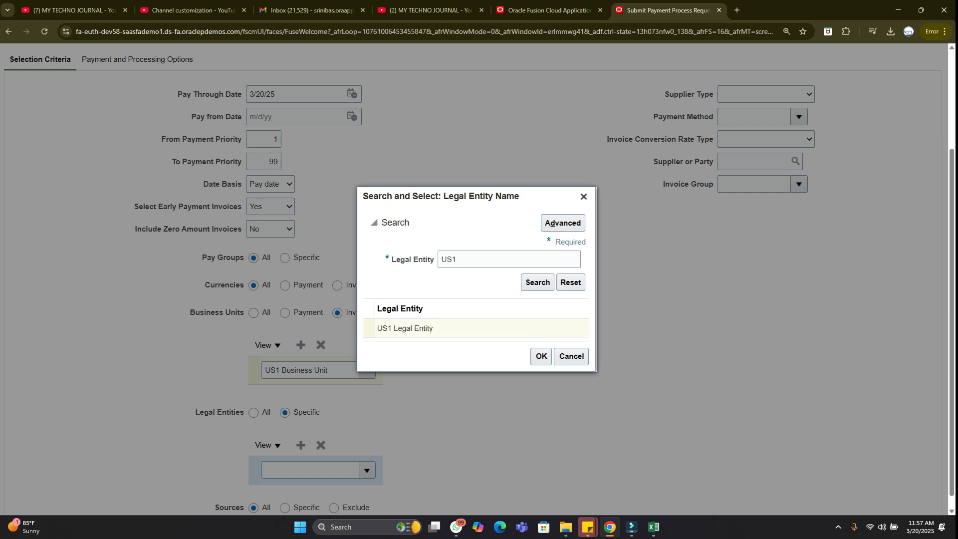
left_click(419, 328)
left_click(541, 356)
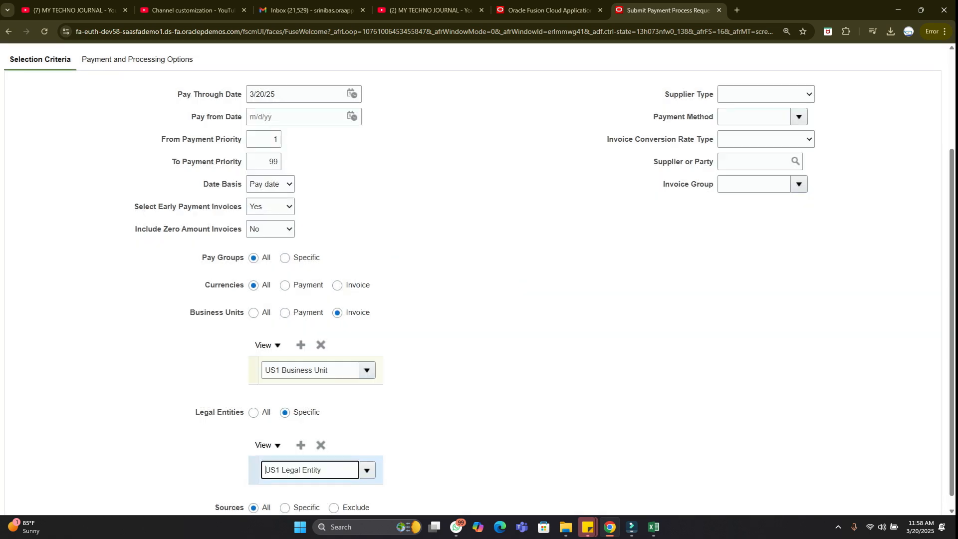
In the payment and processing options, enable creating payment files immediately and reviewing installments.
scroll(499, 300, "up", 3)
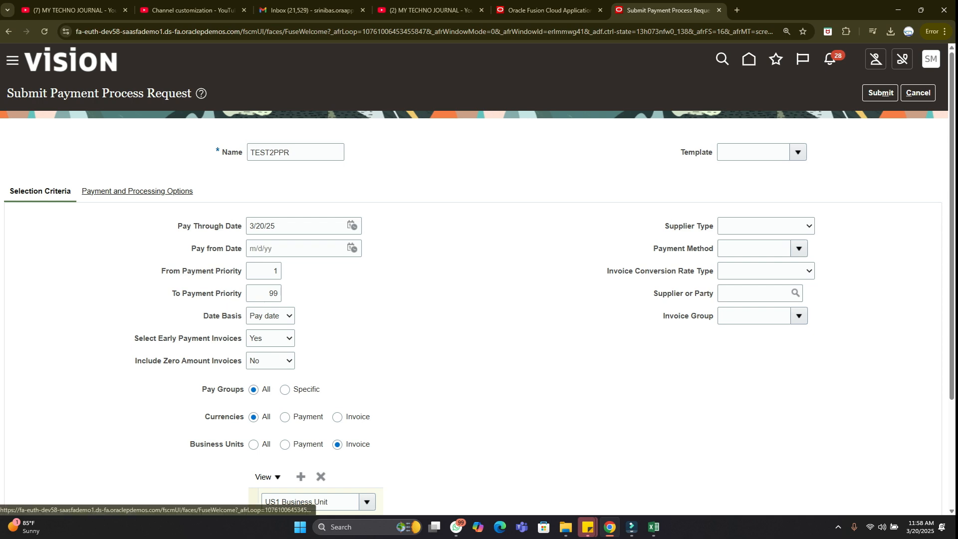
left_click(137, 191)
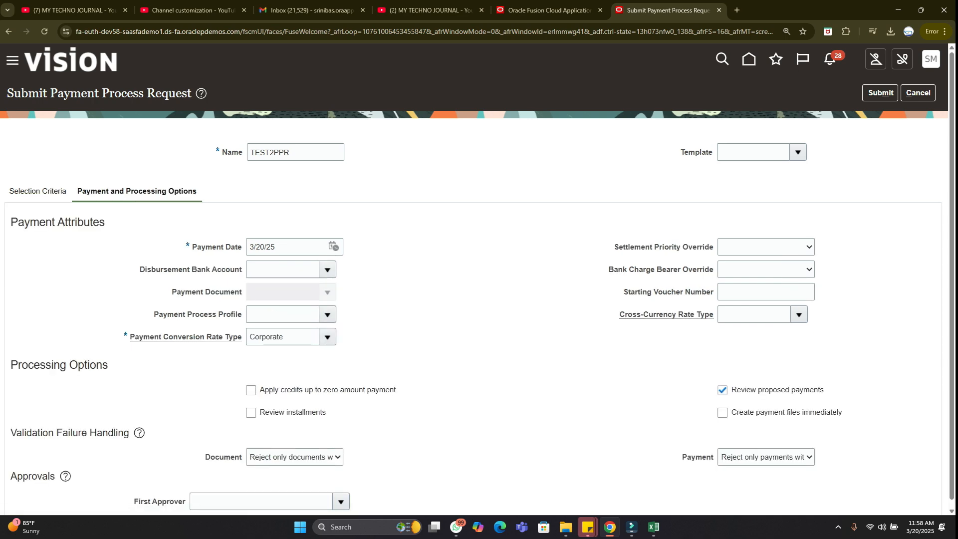
left_click(722, 412)
left_click(251, 412)
Set the payment attributes to disbursement bank account BofA-2869, payment document Check Stock A and payment process profile Standard Check.
left_click(327, 270)
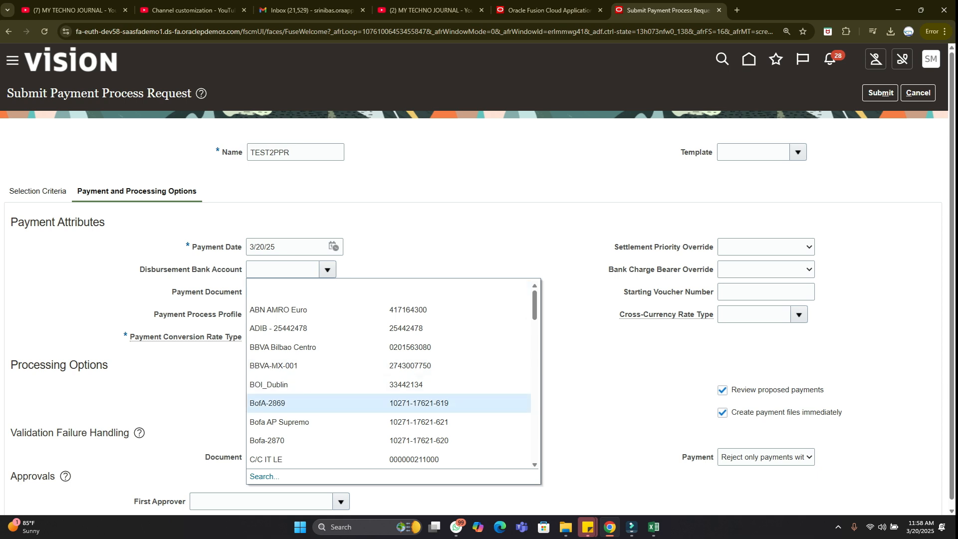
left_click(268, 403)
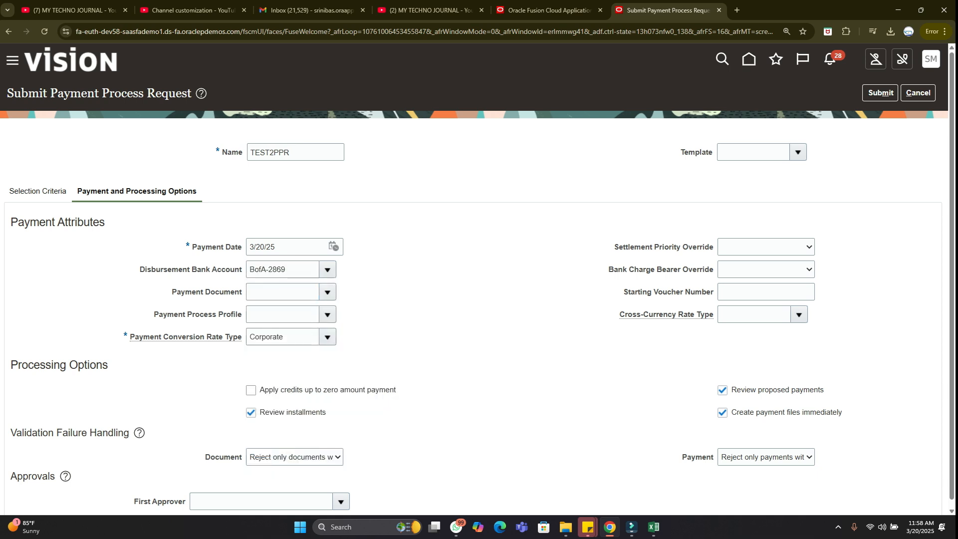
left_click(327, 292)
left_click(270, 332)
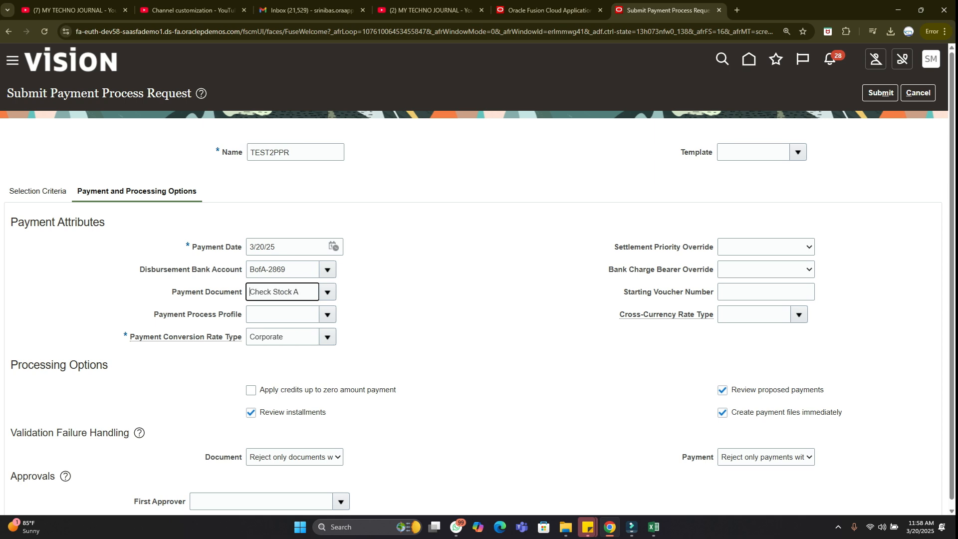
left_click(328, 314)
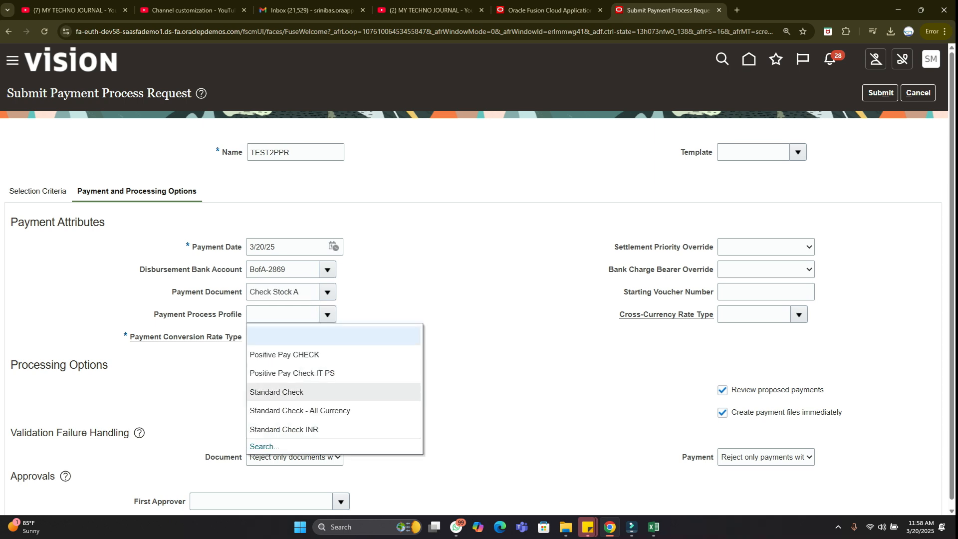
left_click(289, 392)
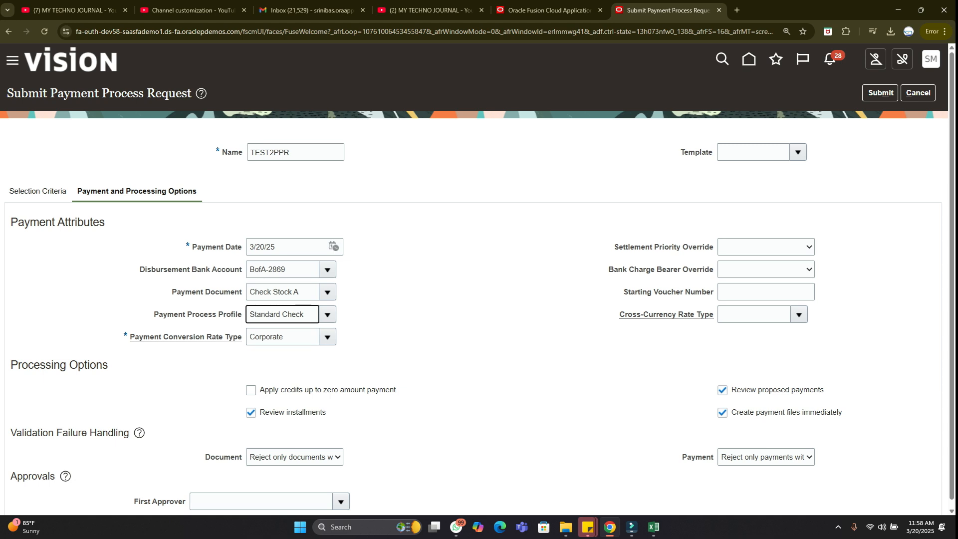
Recheck the selection criteria and submit the TEST2PPR payment process request.
scroll(474, 279, "down", 1)
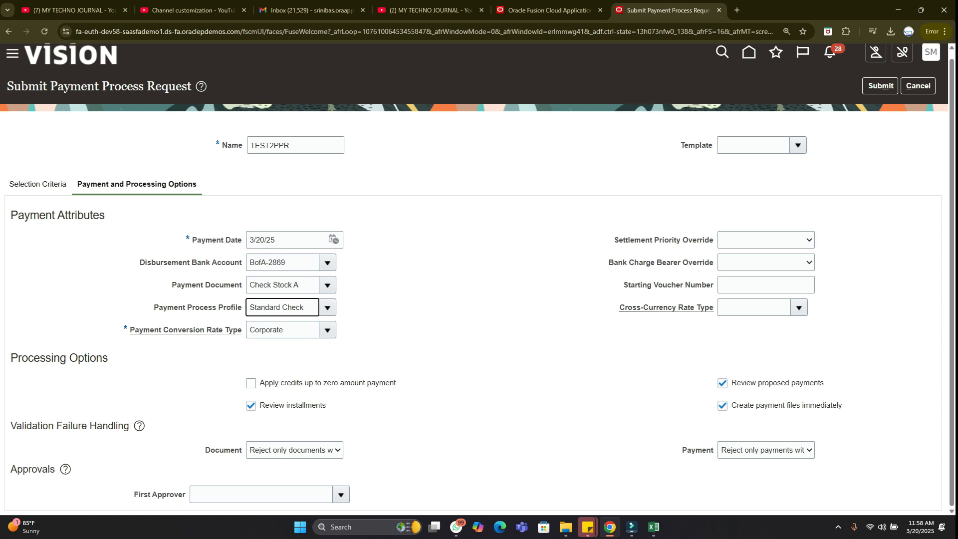
left_click(38, 184)
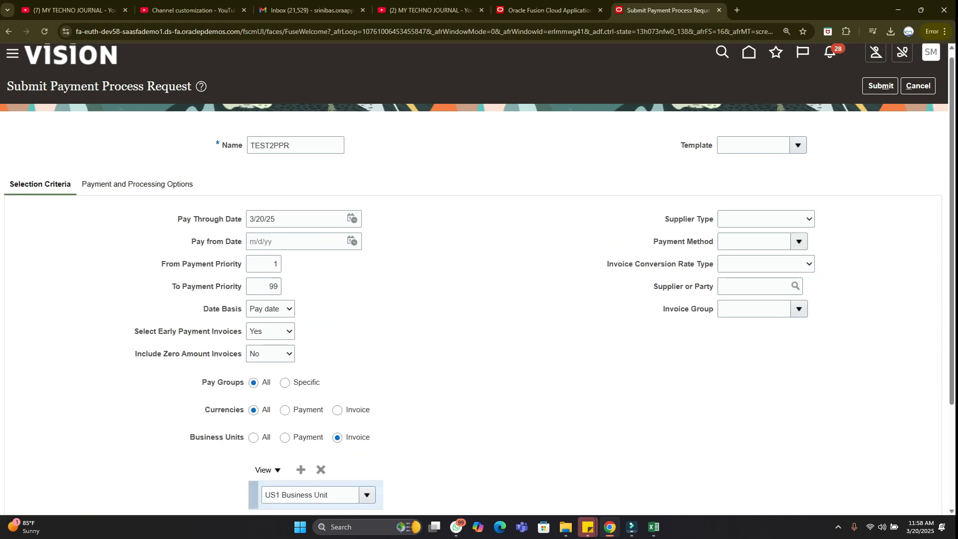
scroll(474, 279, "up", 1)
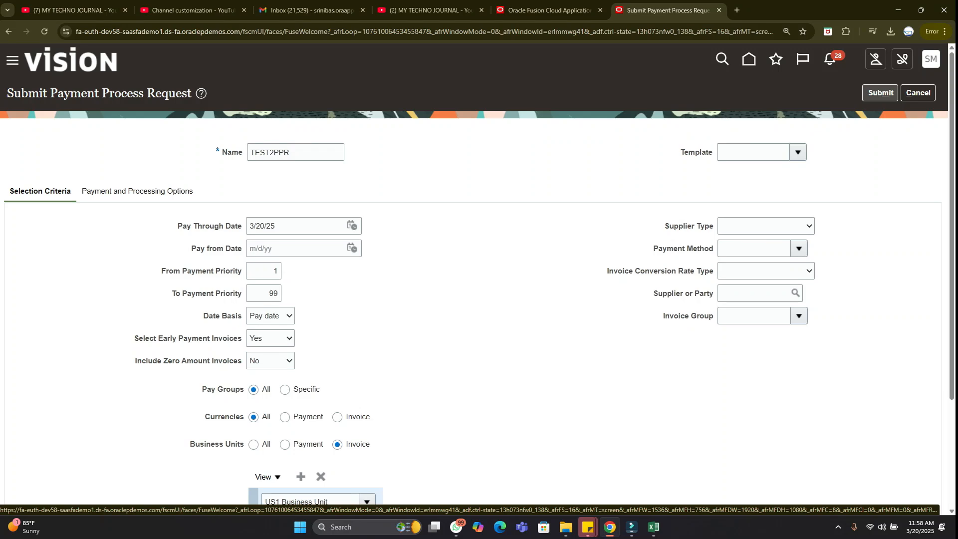
left_click(881, 92)
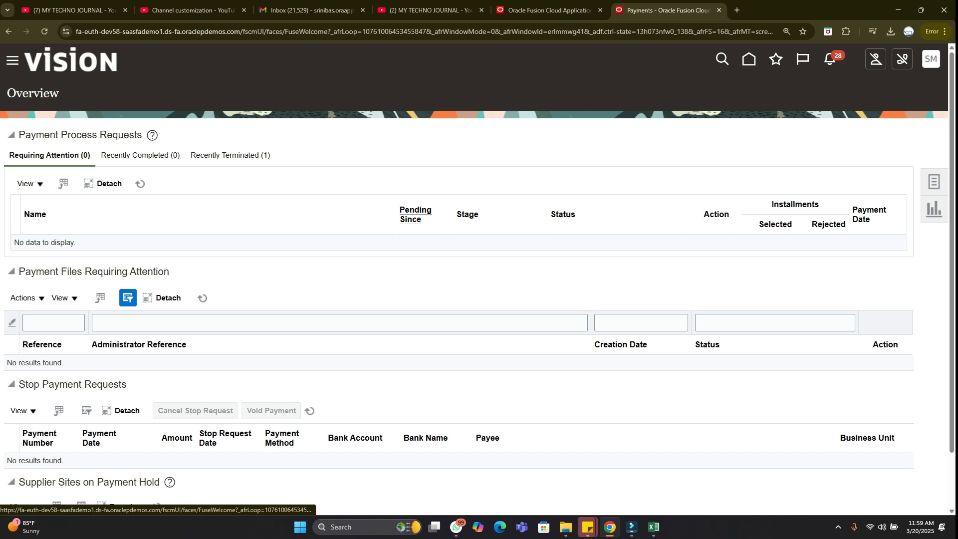
Go to the payment process request management page and search for requests by the name TEST2.
left_click(934, 182)
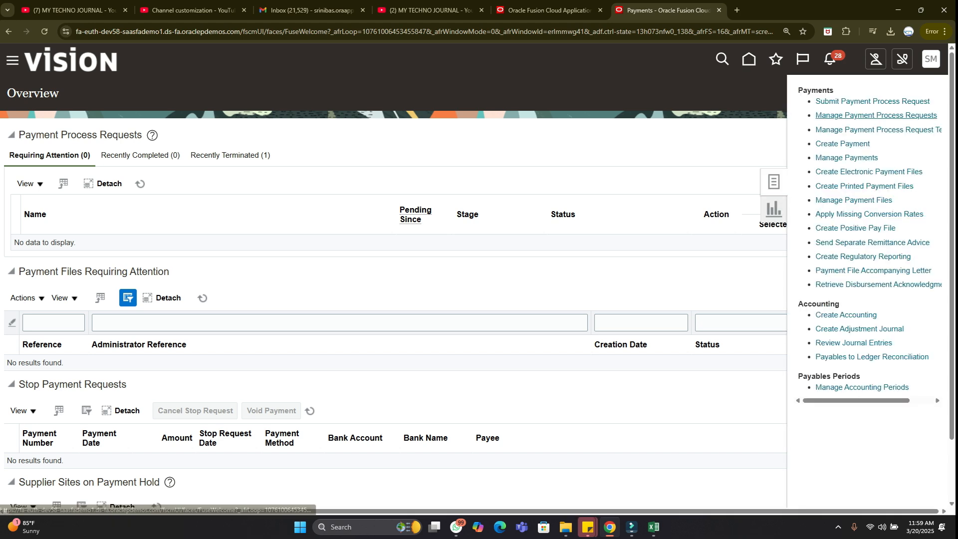
left_click(876, 115)
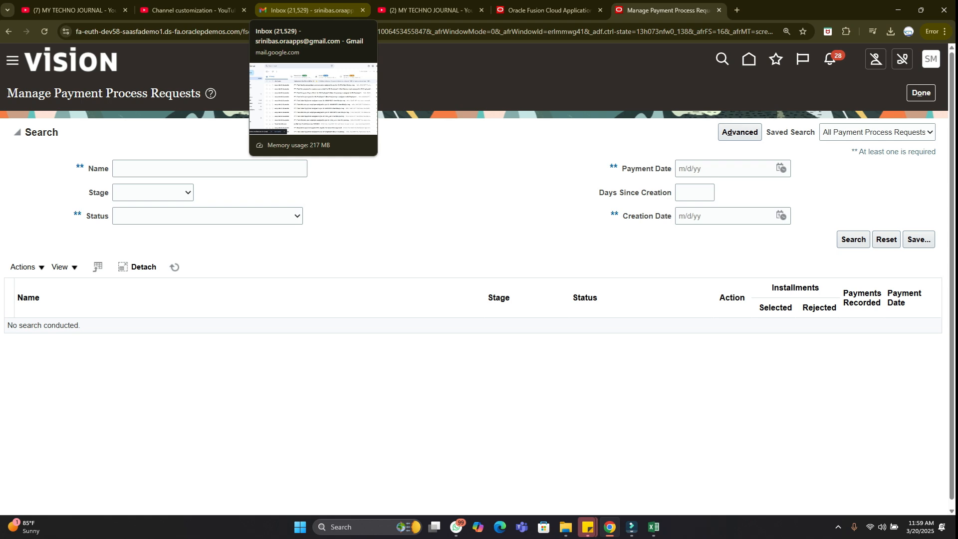
left_click(210, 168)
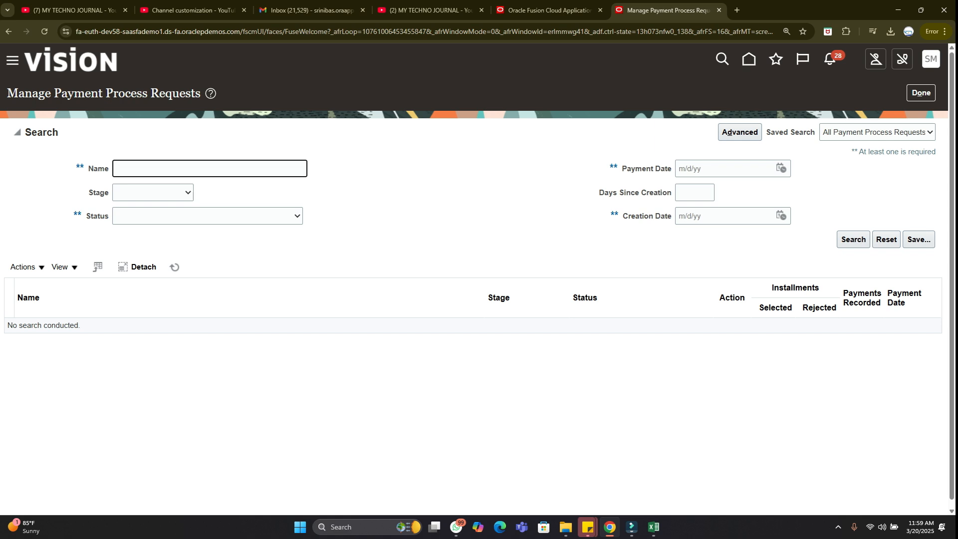
type("TEST1")
key("BackSpace")
type("2")
left_click(853, 239)
left_click(838, 527)
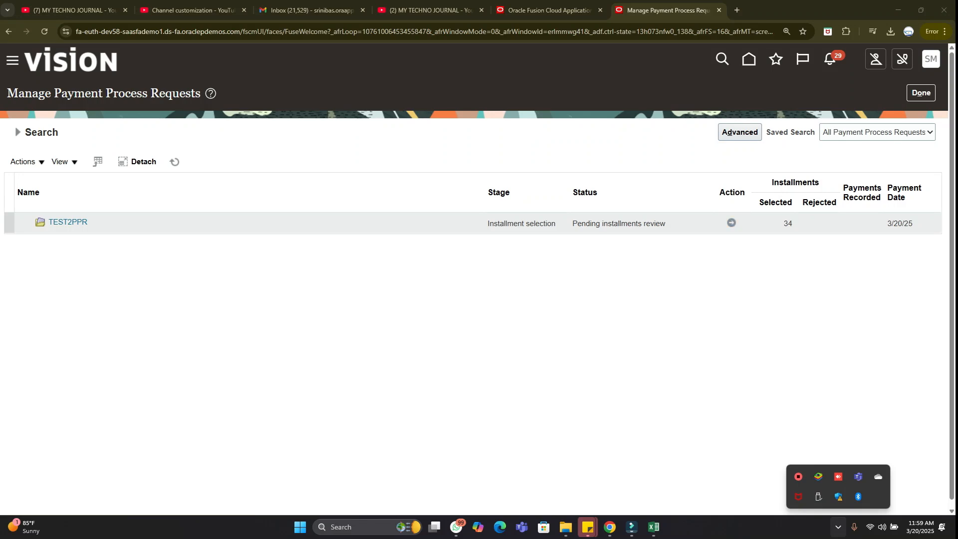
Open the installment review for TEST2PPR and examine the selected due payments by supplier and invoice.
left_click(731, 223)
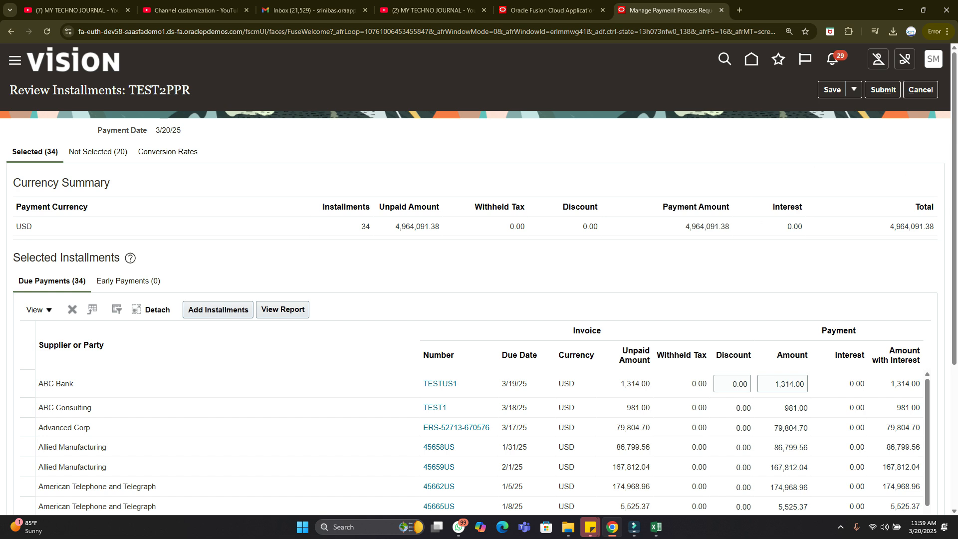
scroll(474, 279, "down", 4)
scroll(474, 280, "up", 2)
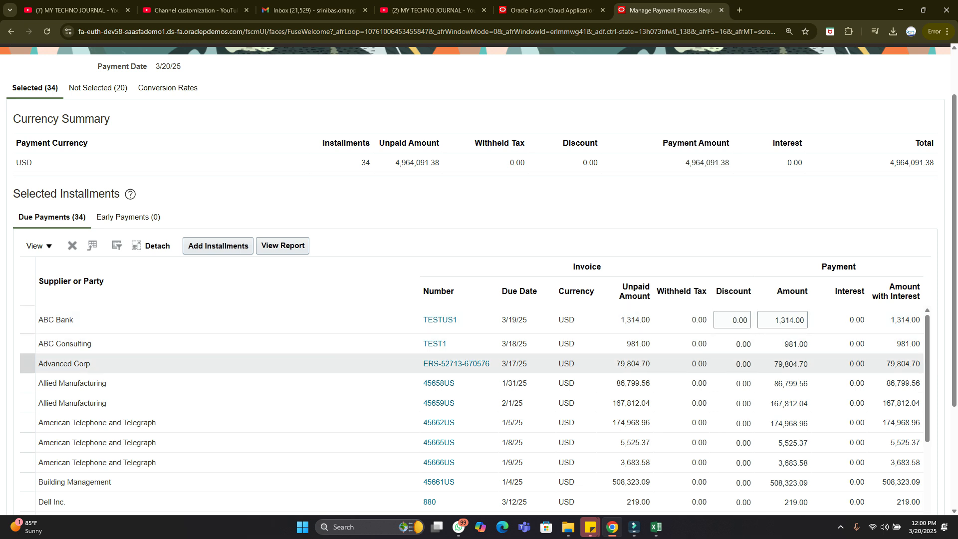
scroll(474, 344, "down", 5)
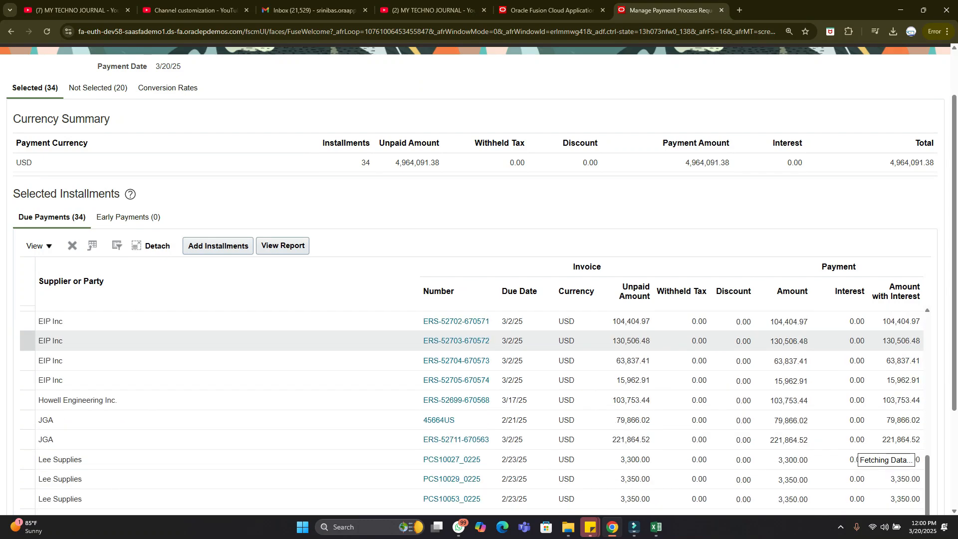
scroll(474, 340, "up", 3)
scroll(474, 189, "down", 3)
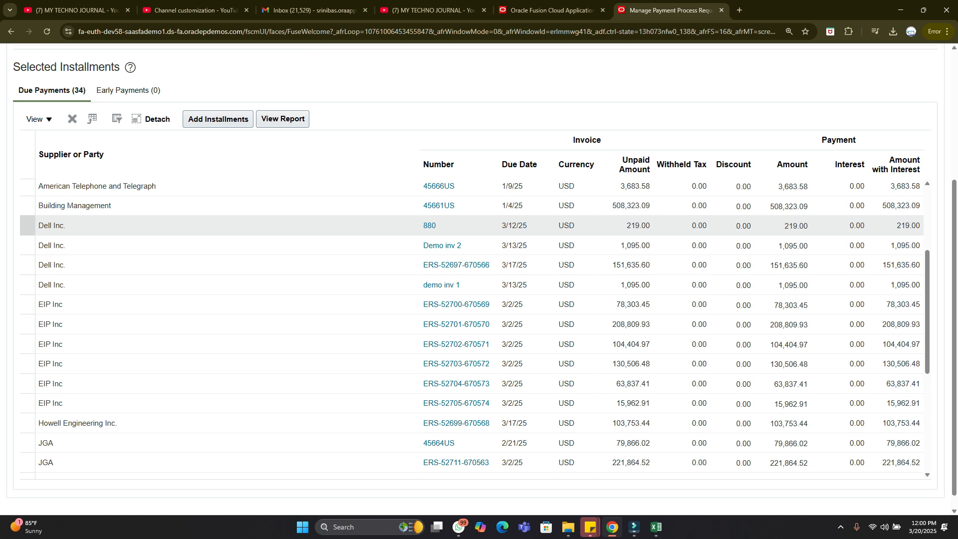
Examine the currency summary and the due payments among the selected installments.
left_click_drag(927, 324, 927, 421)
scroll(848, 389, "up", 1)
scroll(471, 330, "up", 10)
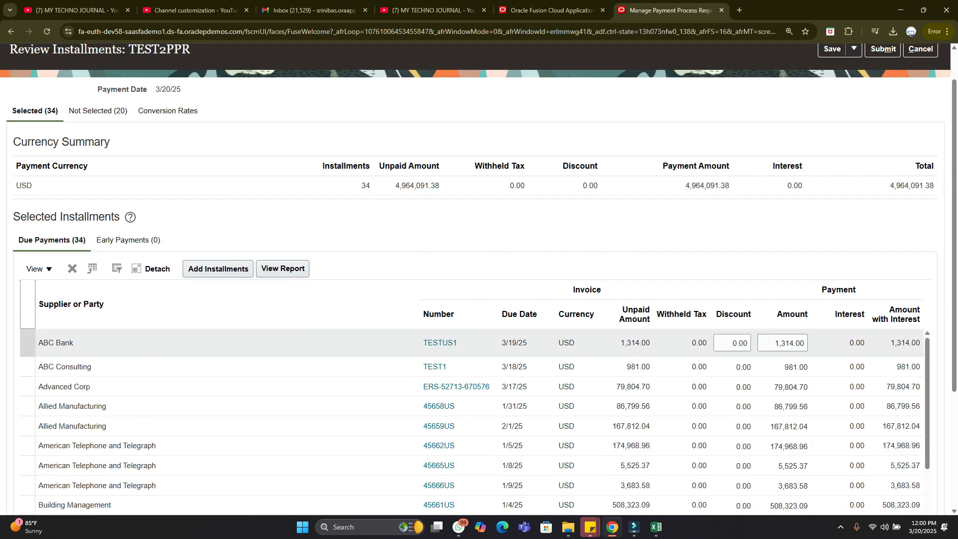
scroll(199, 345, "down", 4)
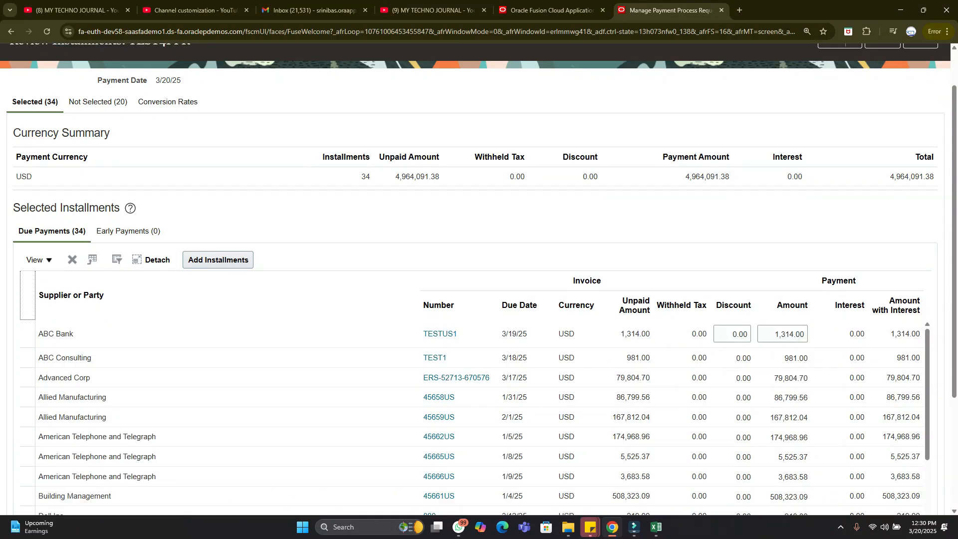
scroll(479, 270, "up", 1)
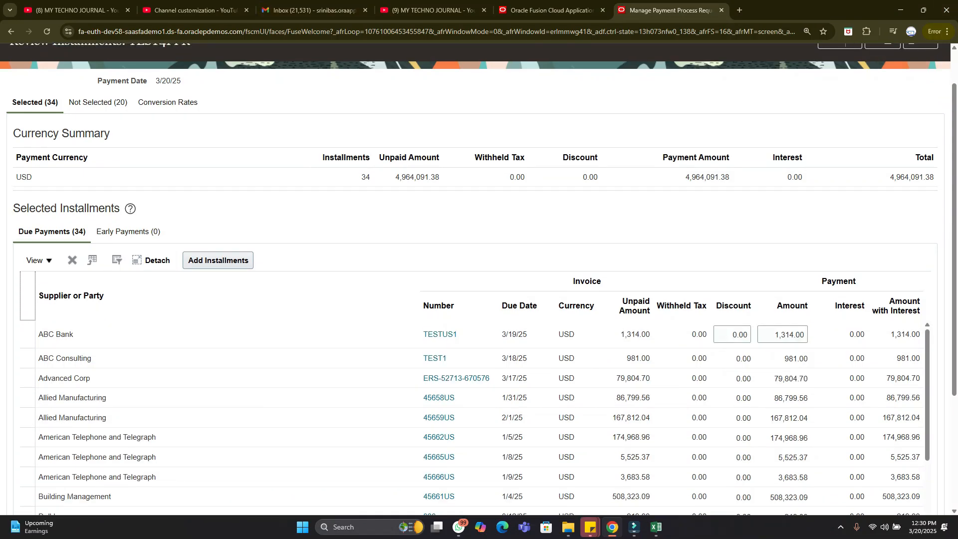
scroll(479, 269, "down", 2)
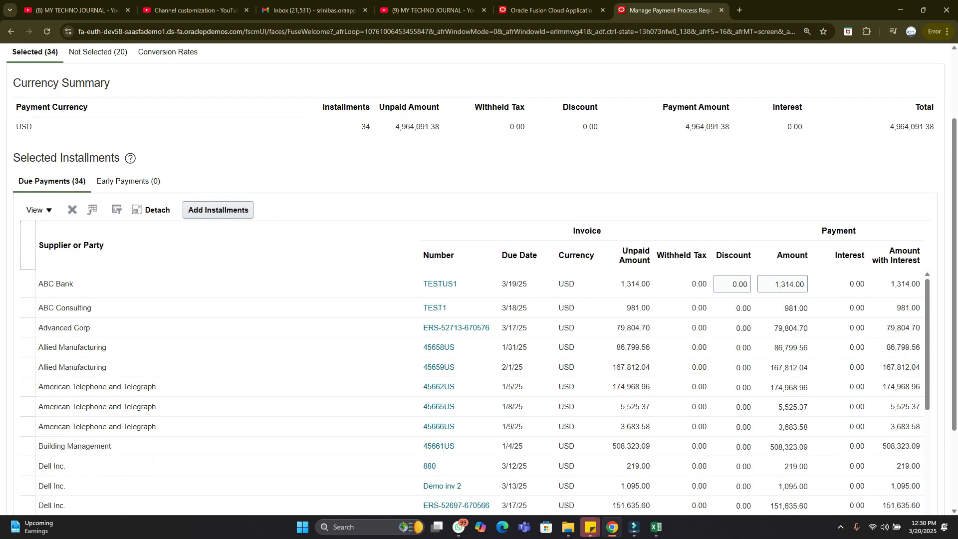
scroll(479, 270, "down", 2)
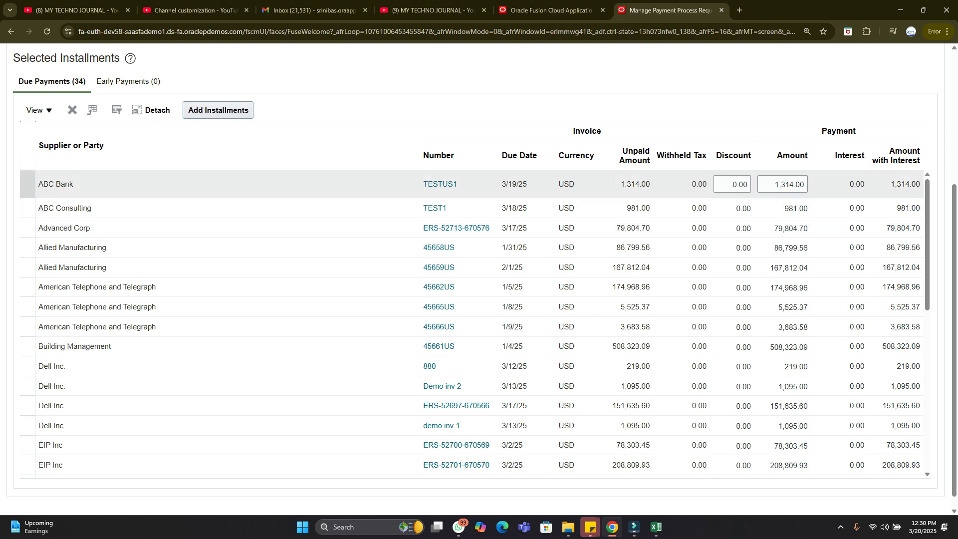
Remove all due installments from Advanced Corp through United Parcel Service from payment process request TEST4PPR.
left_click(28, 228)
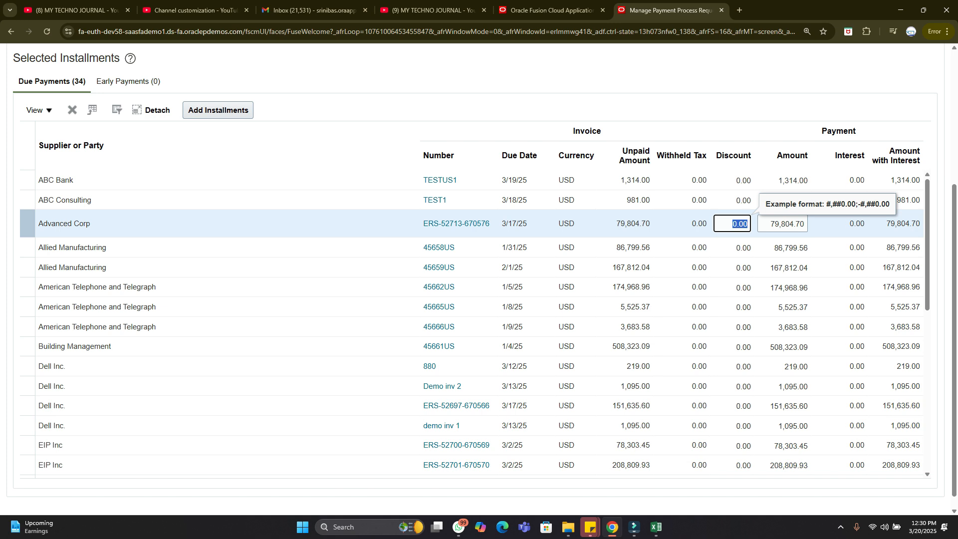
left_click(28, 387, "shift")
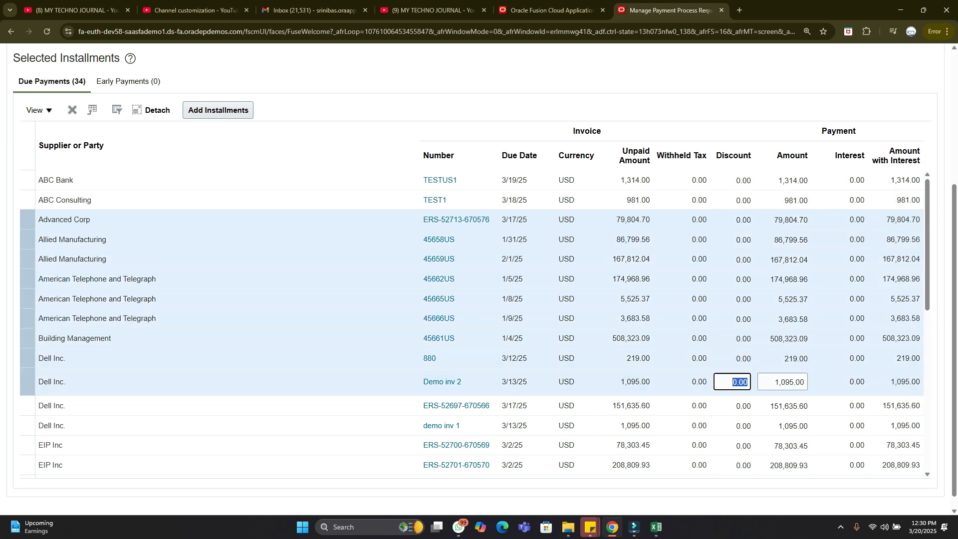
left_click(28, 441, "shift")
scroll(28, 440, "down", 3)
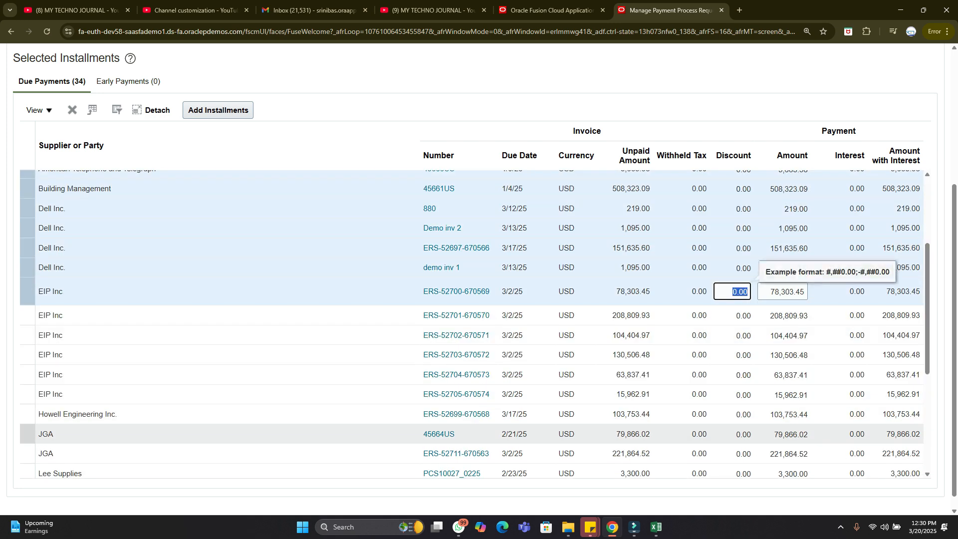
scroll(28, 440, "down", 3)
left_click(28, 442, "shift")
scroll(28, 443, "down", 3)
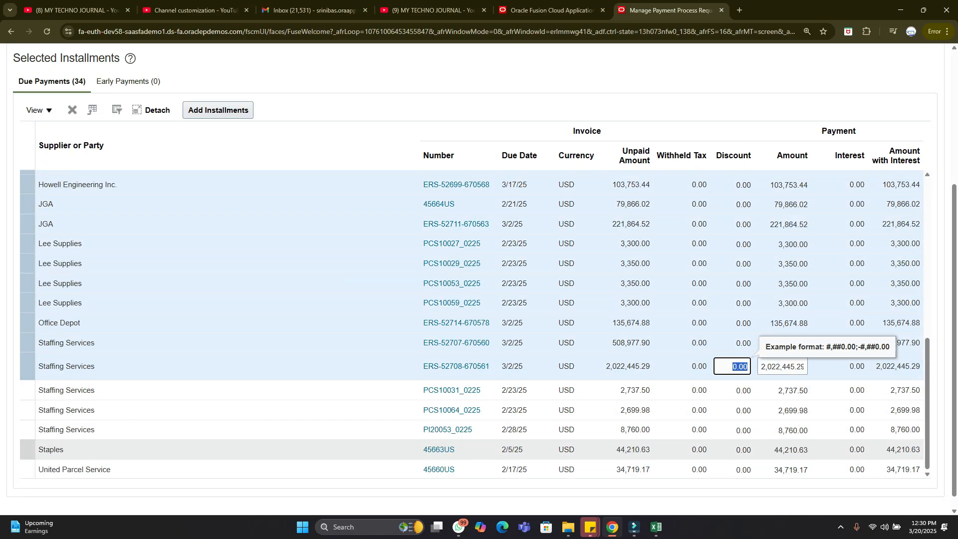
left_click(28, 446, "shift")
left_click(28, 468, "shift")
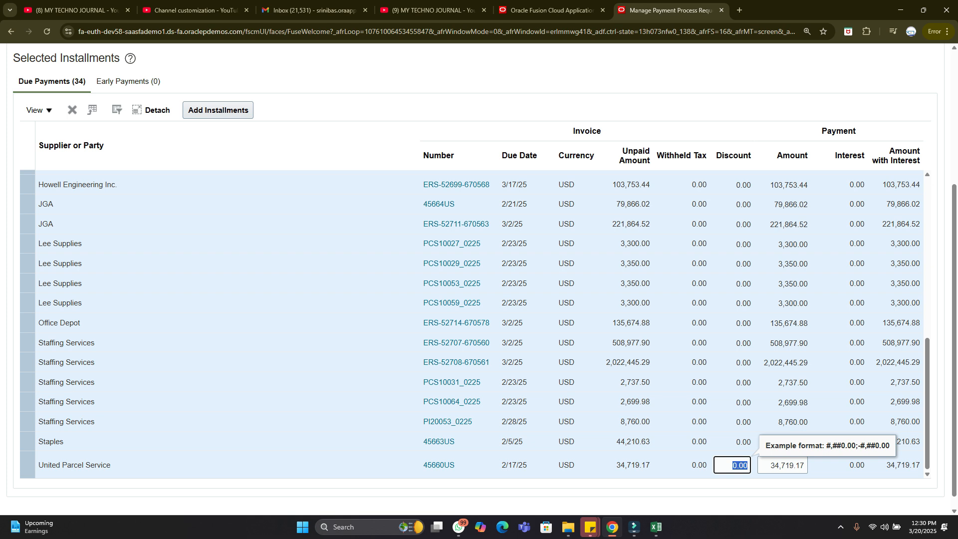
scroll(479, 280, "up", 3)
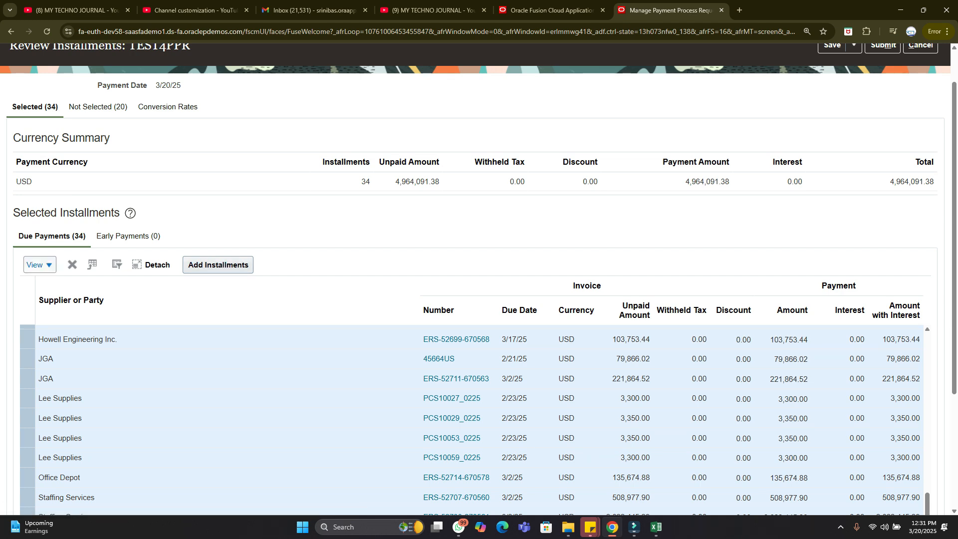
left_click(73, 265)
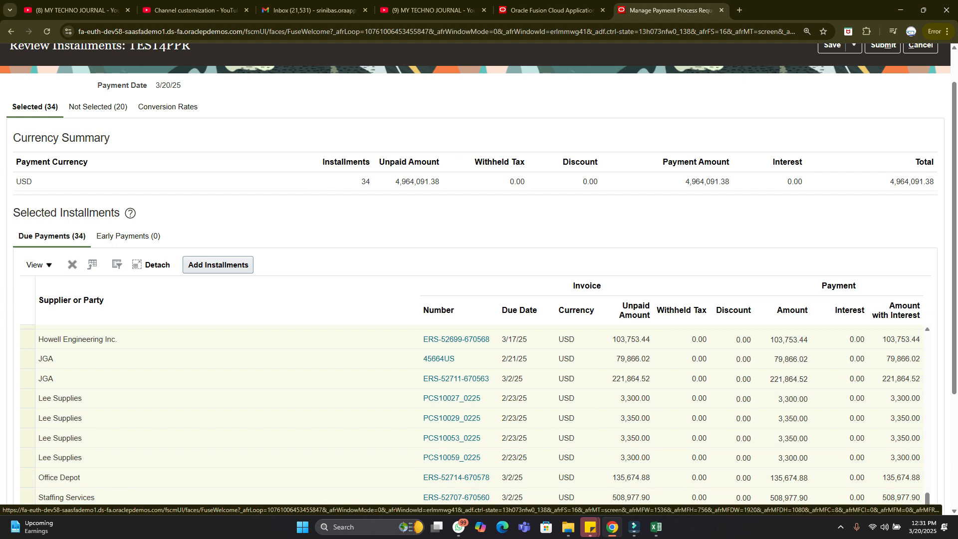
key("Return")
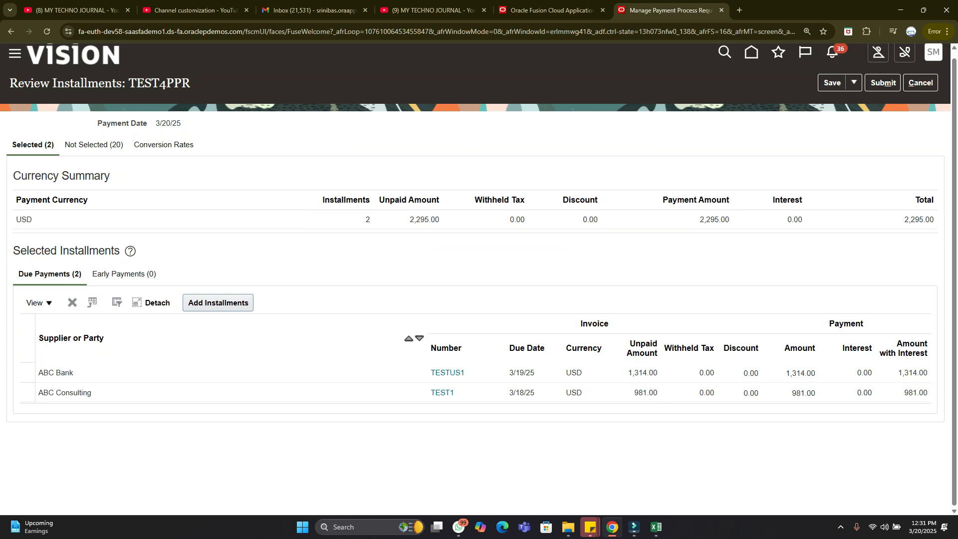
Remove the ABC Bank installment for invoice TESTUS1 from the selected due payments.
left_click(28, 373)
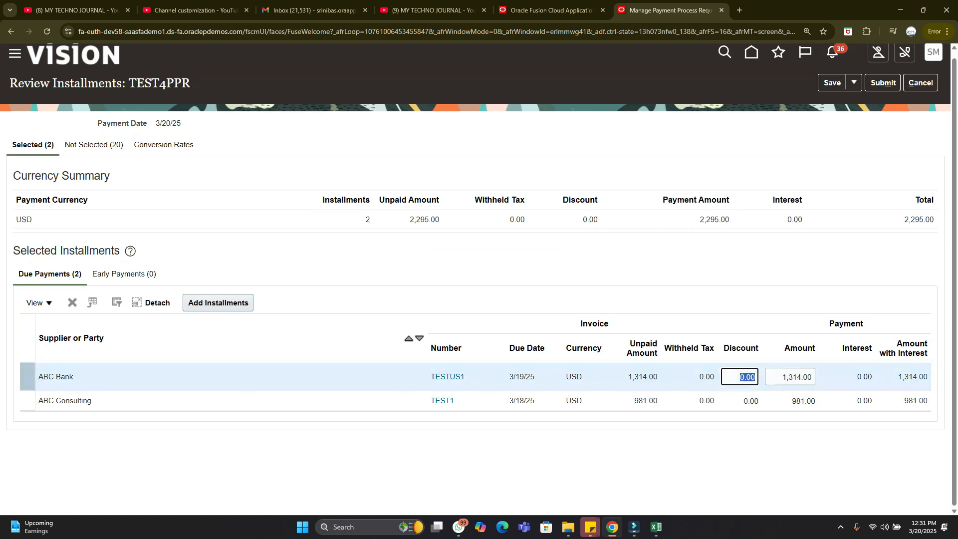
left_click(72, 302)
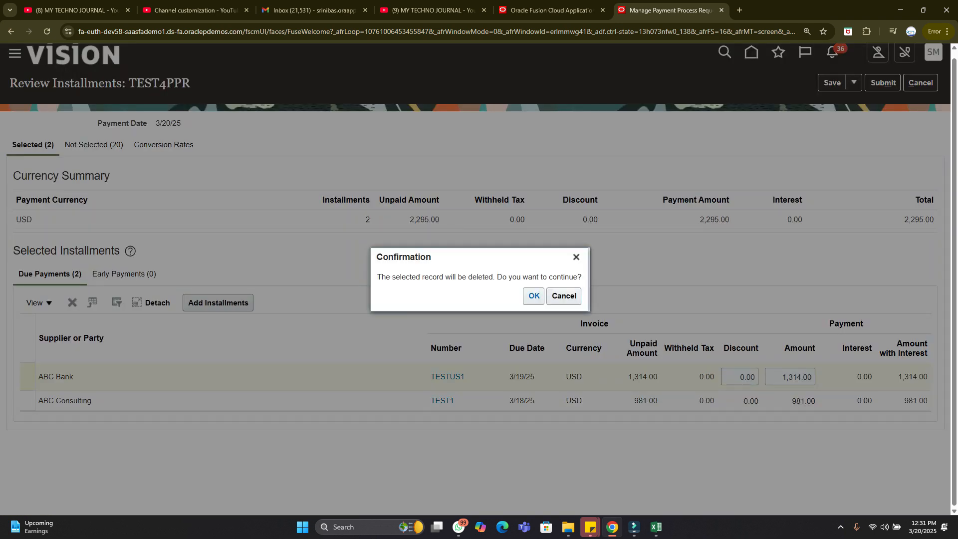
key("Return")
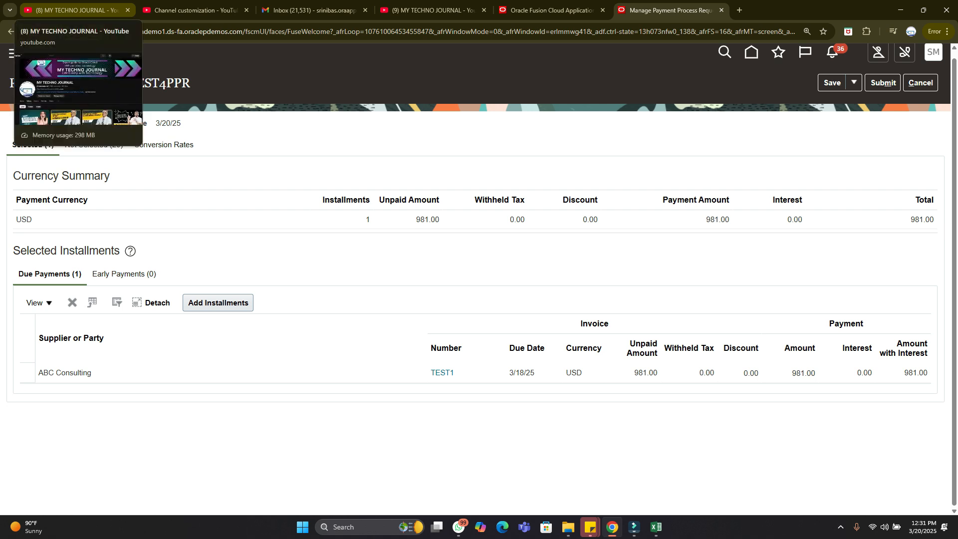
Submit the TEST4PPR installment review with the ABC Consulting invoice TEST1 selected for payment.
left_click(443, 373)
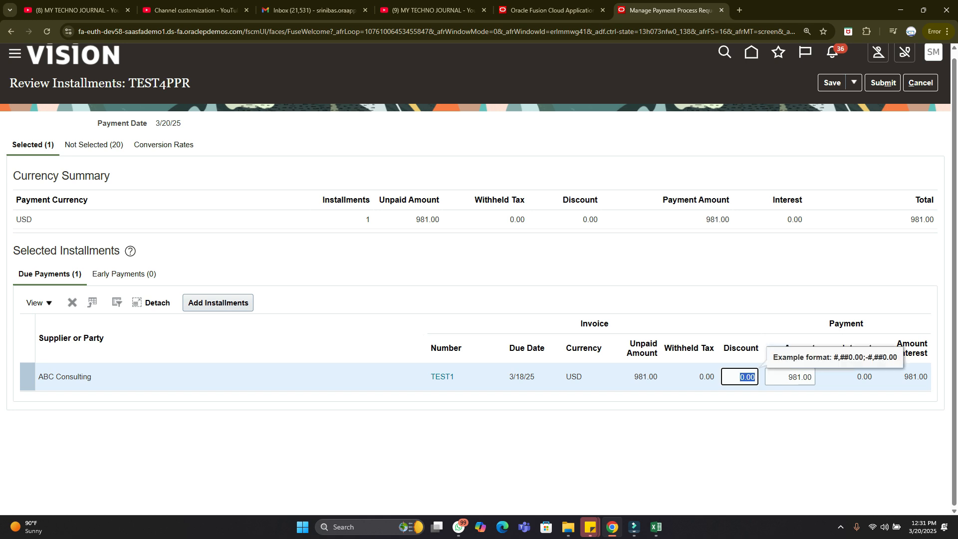
scroll(479, 279, "up", 1)
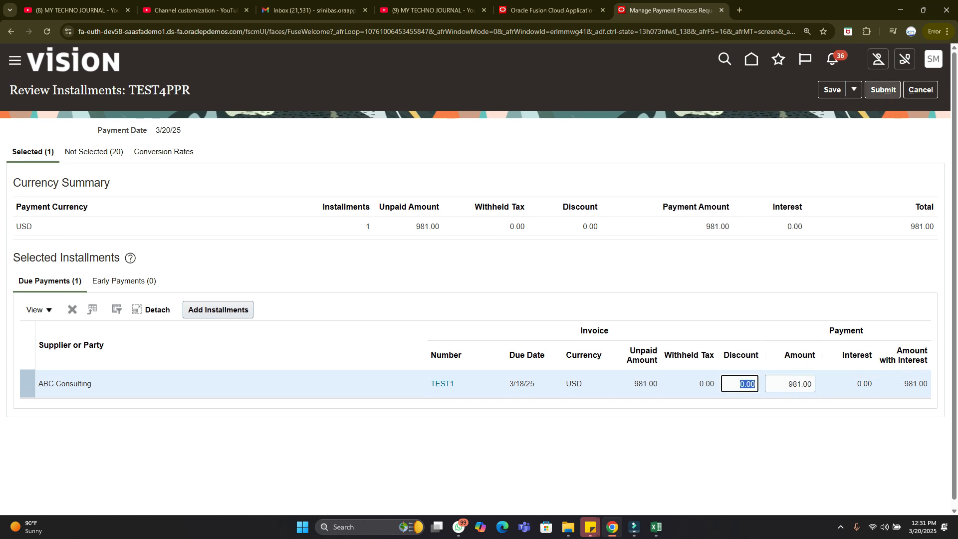
left_click(883, 89)
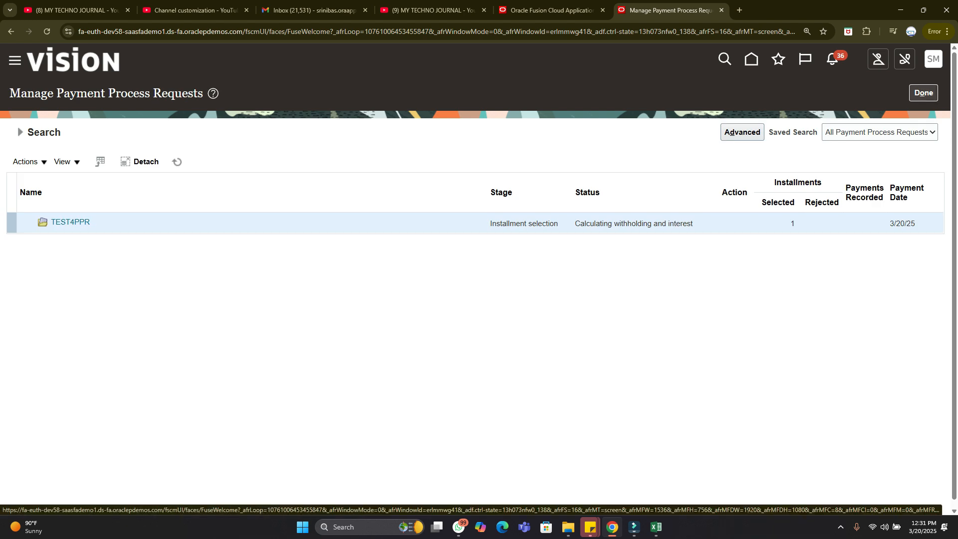
Leave and reopen the payment process request management page, and search for requests by the name TEST4.
left_click(923, 93)
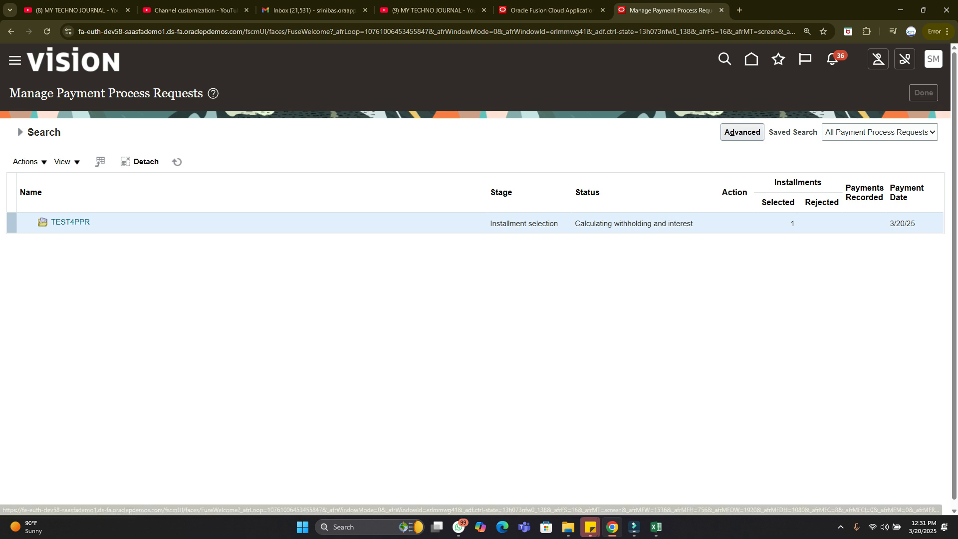
left_click(936, 181)
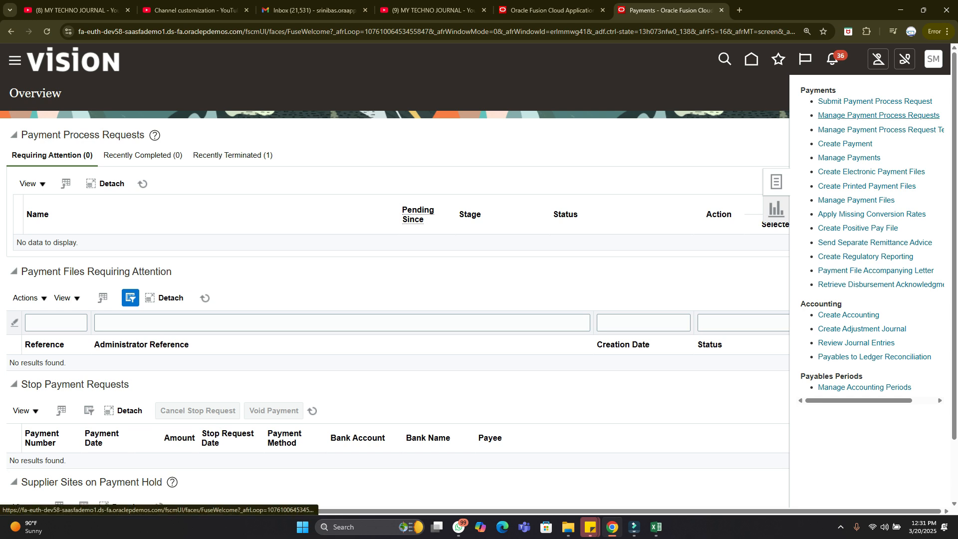
left_click(878, 115)
left_click(212, 169)
type("TEST")
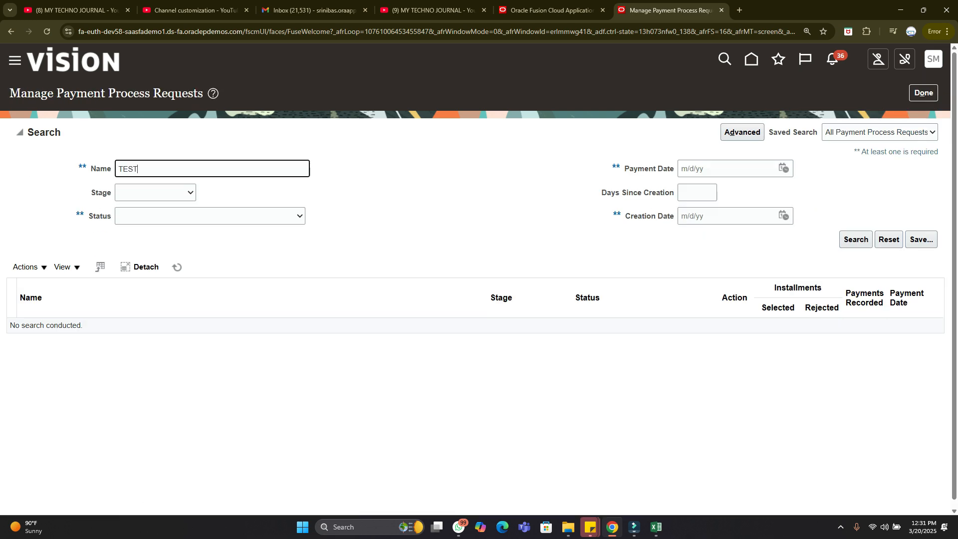
type("4")
left_click(856, 239)
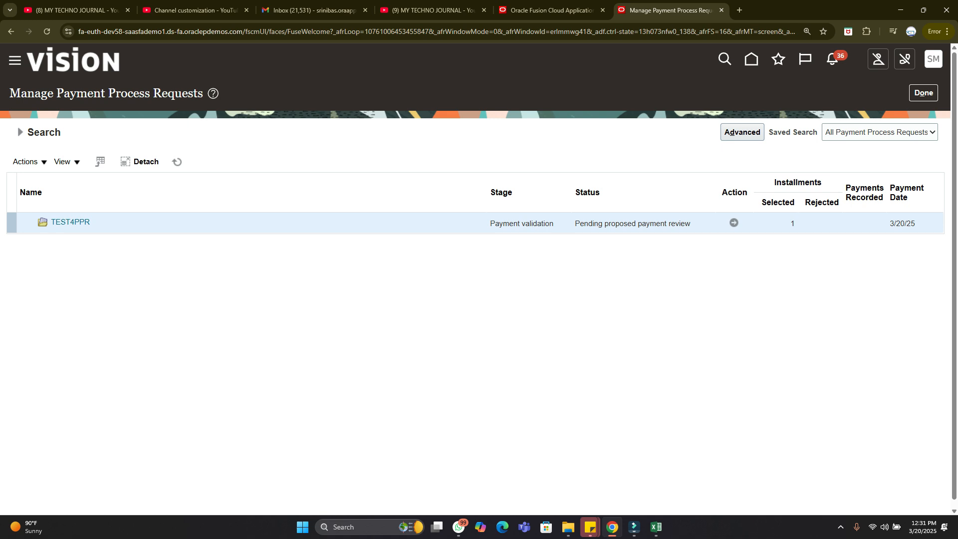
Check the status of TEST4PPR and open its proposed payment review.
left_click(840, 527)
triple_click(632, 223)
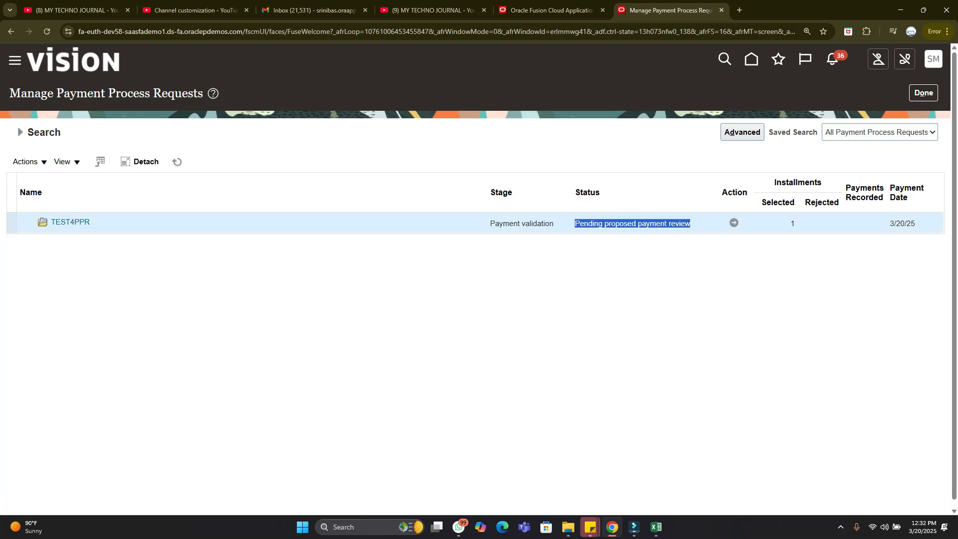
left_click(734, 223)
scroll(478, 279, "down", 1)
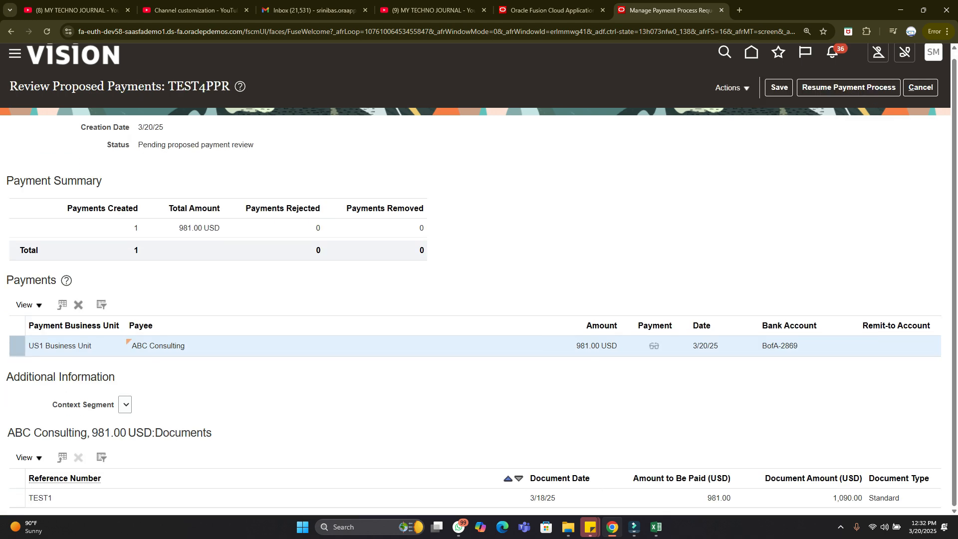
Review the proposed ABC Consulting payment and its TEST1 document, and resume the payment process for TEST4PPR.
left_click_drag(186, 345, 60, 346)
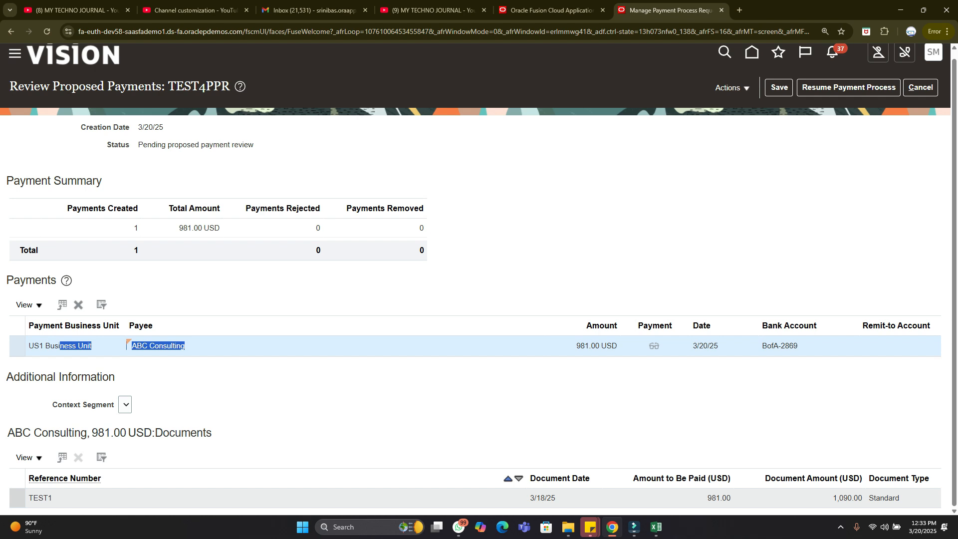
left_click(379, 287)
left_click_drag(186, 345, 20, 346)
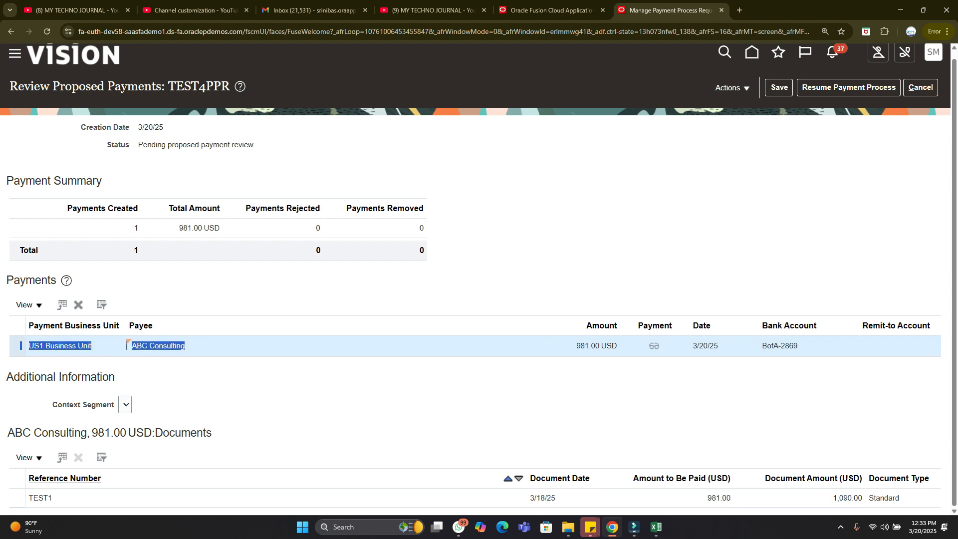
left_click(21, 345)
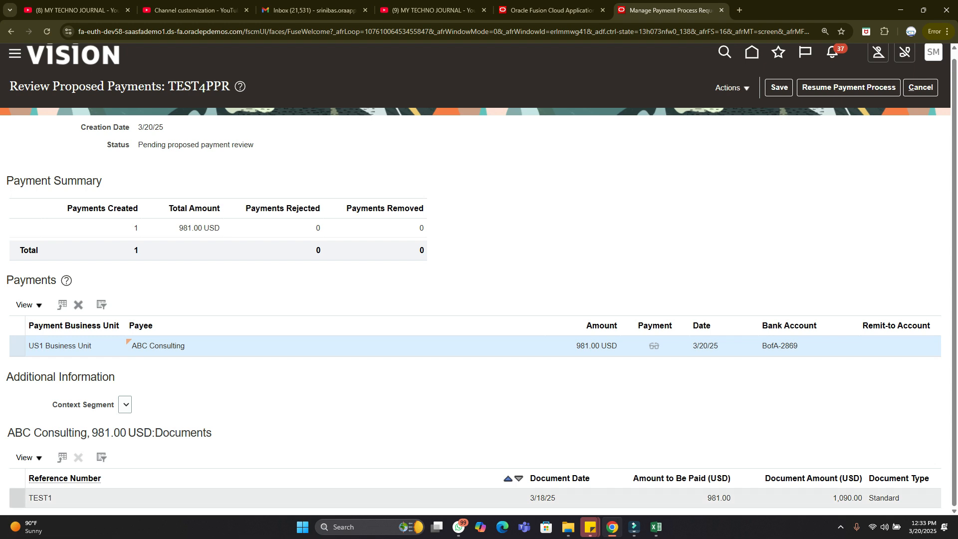
left_click(41, 498)
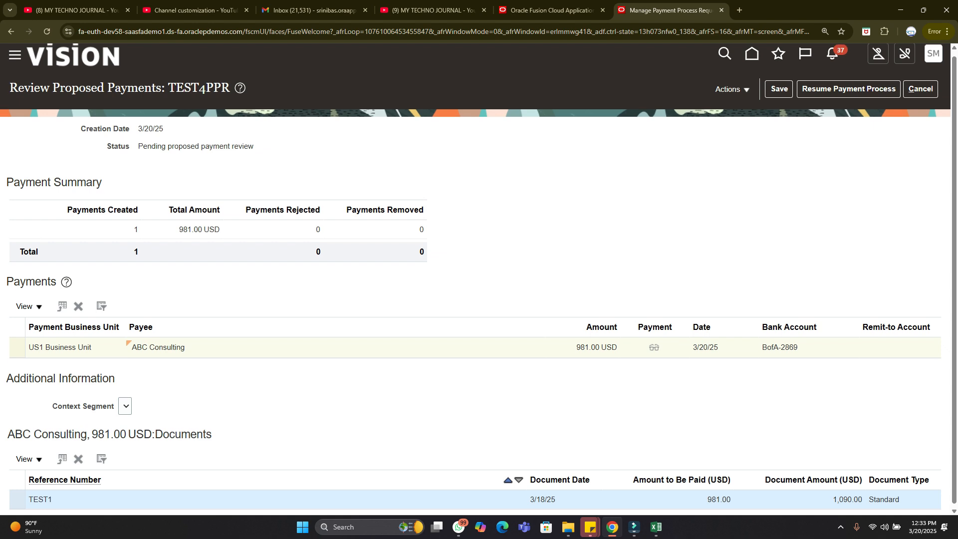
scroll(475, 279, "up", 1)
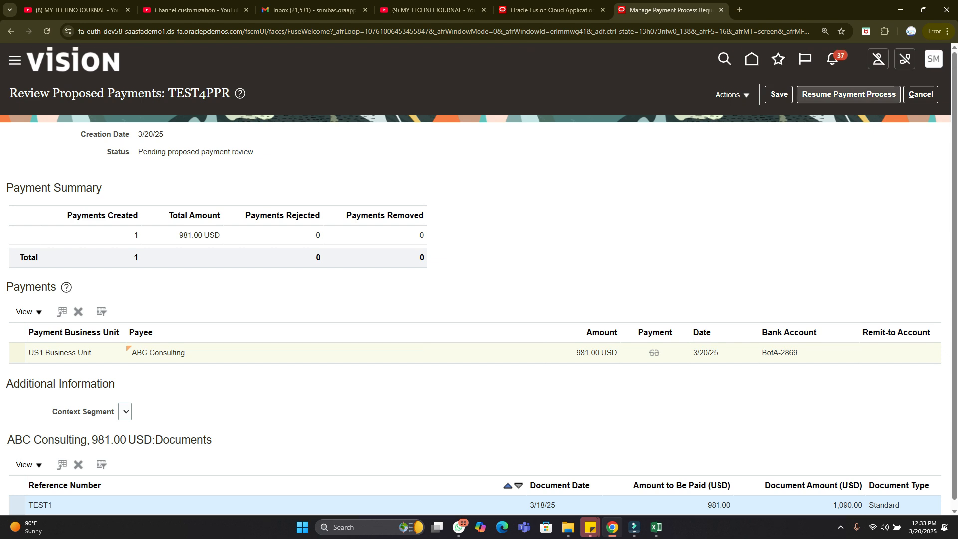
left_click(849, 95)
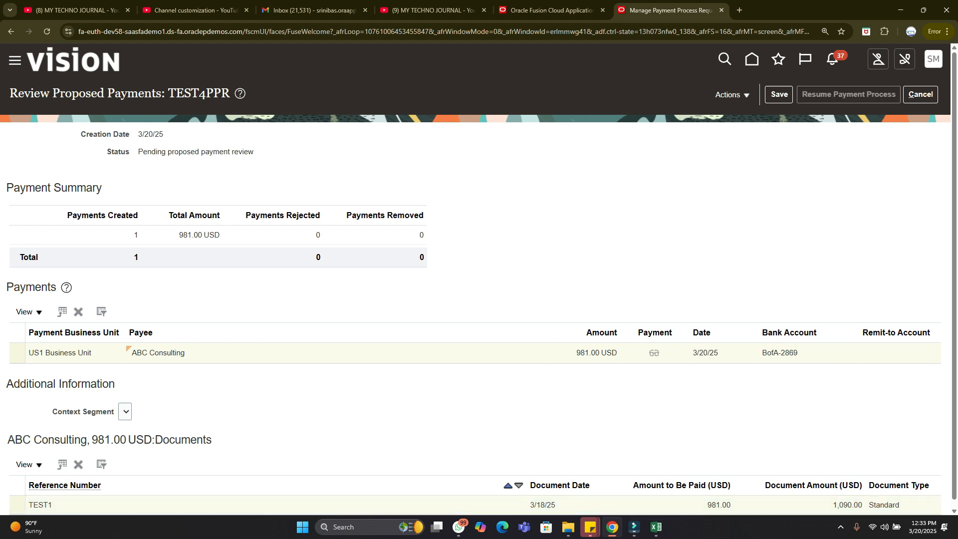